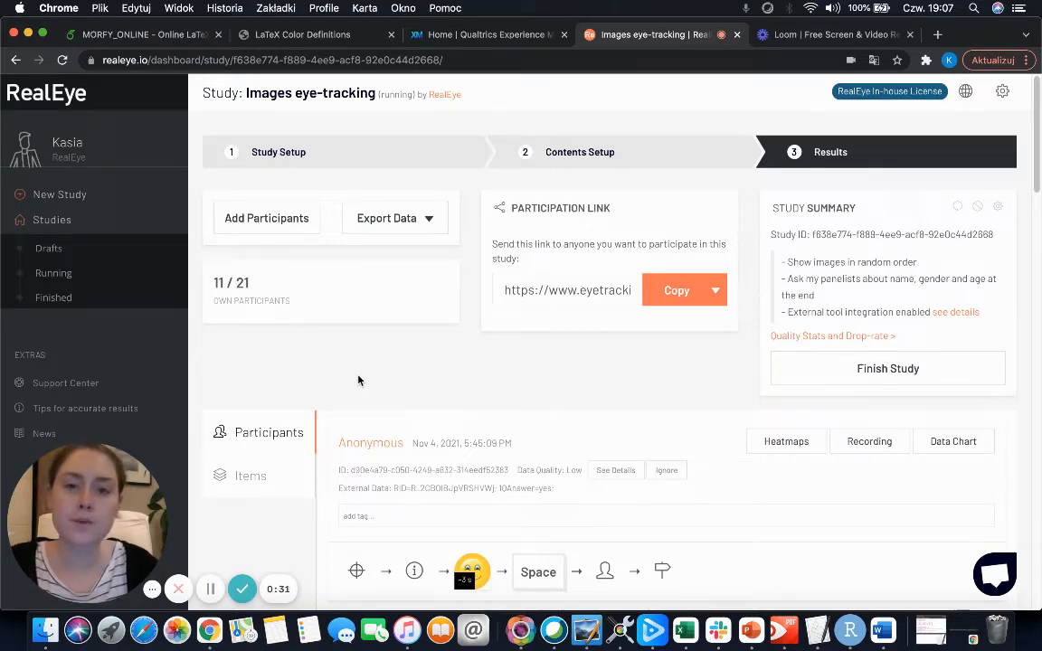
- Switch to Qualtrics and open the survey flow of the RealEye1 survey
{"action": "left_click", "coordinate": [471, 36]}
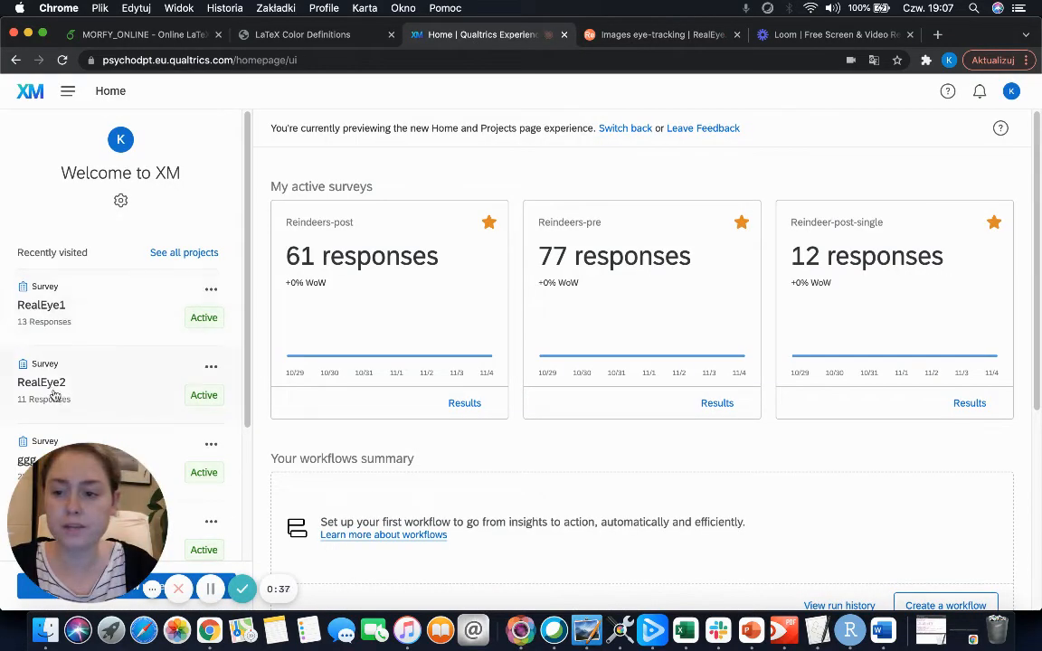
{"action": "left_click", "coordinate": [64, 298]}
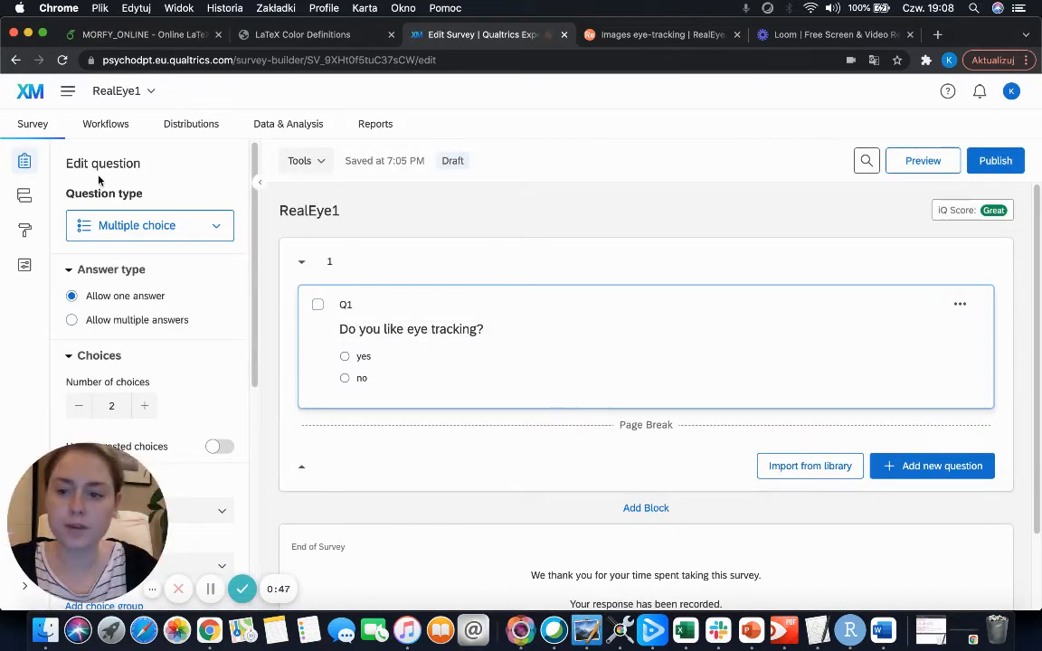
{"action": "left_click", "coordinate": [26, 199]}
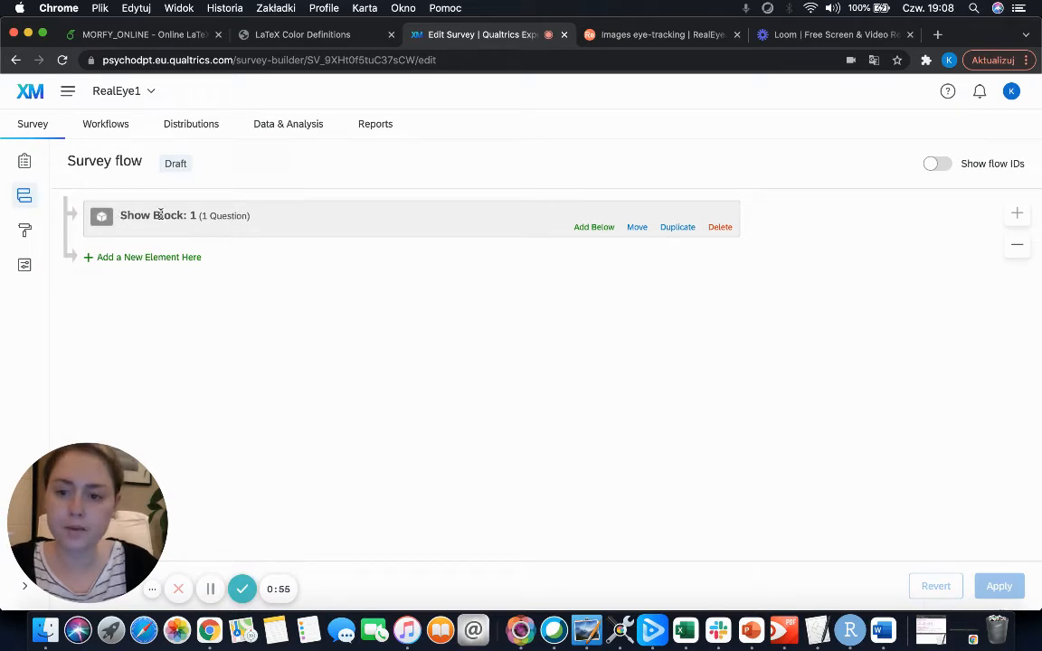
- Add an embedded data element to the survey flow with a field named ResponseID
{"action": "left_click", "coordinate": [151, 257]}
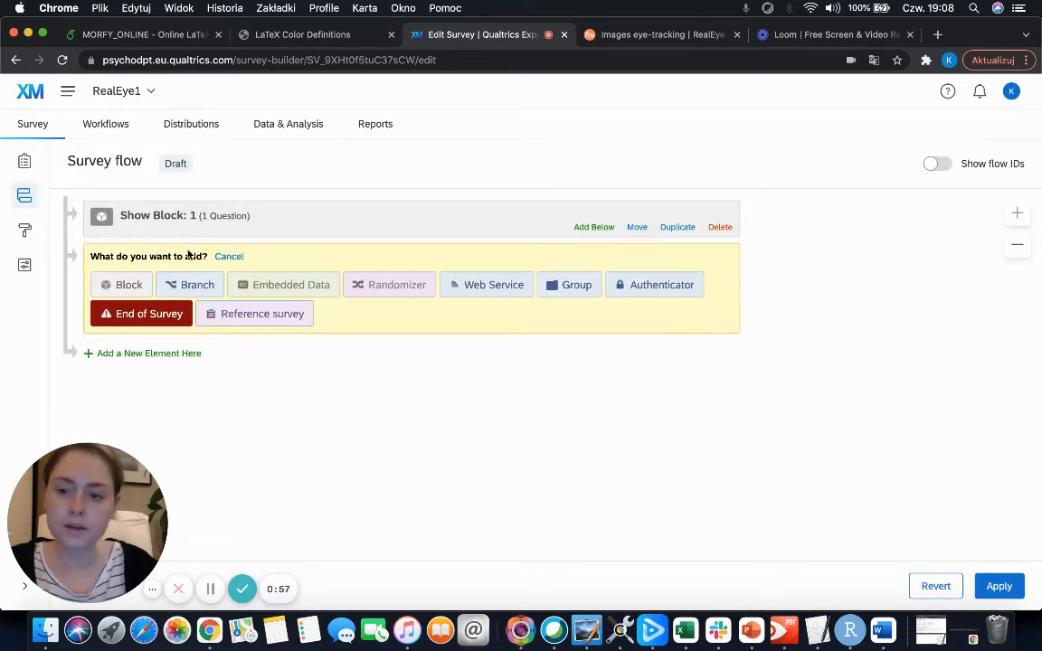
{"action": "left_click", "coordinate": [287, 288]}
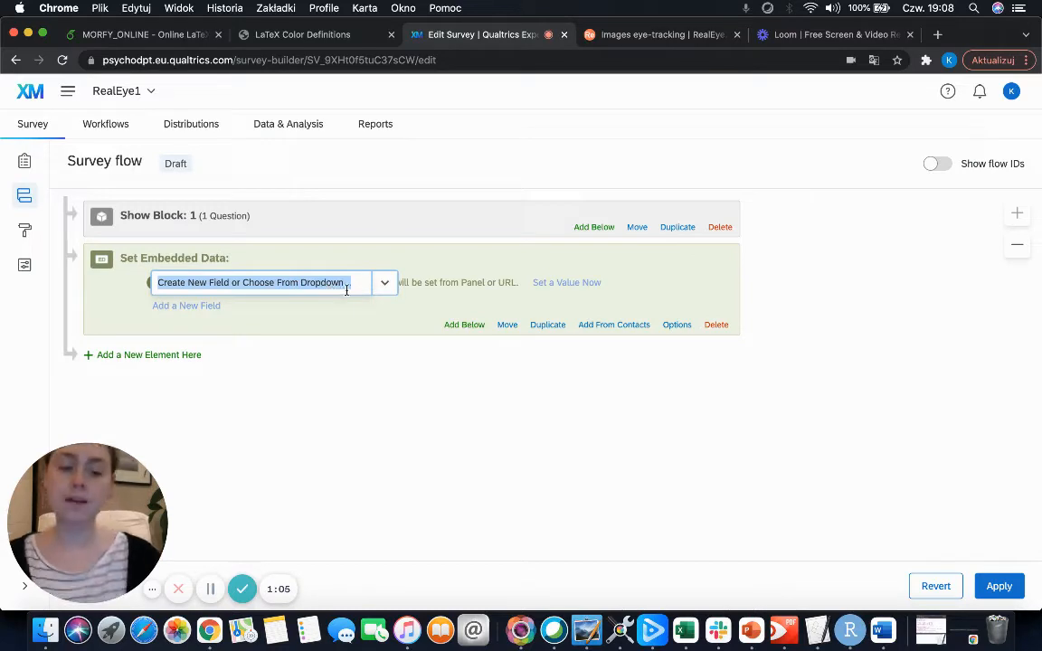
{"action": "key", "text": "BackSpace"}
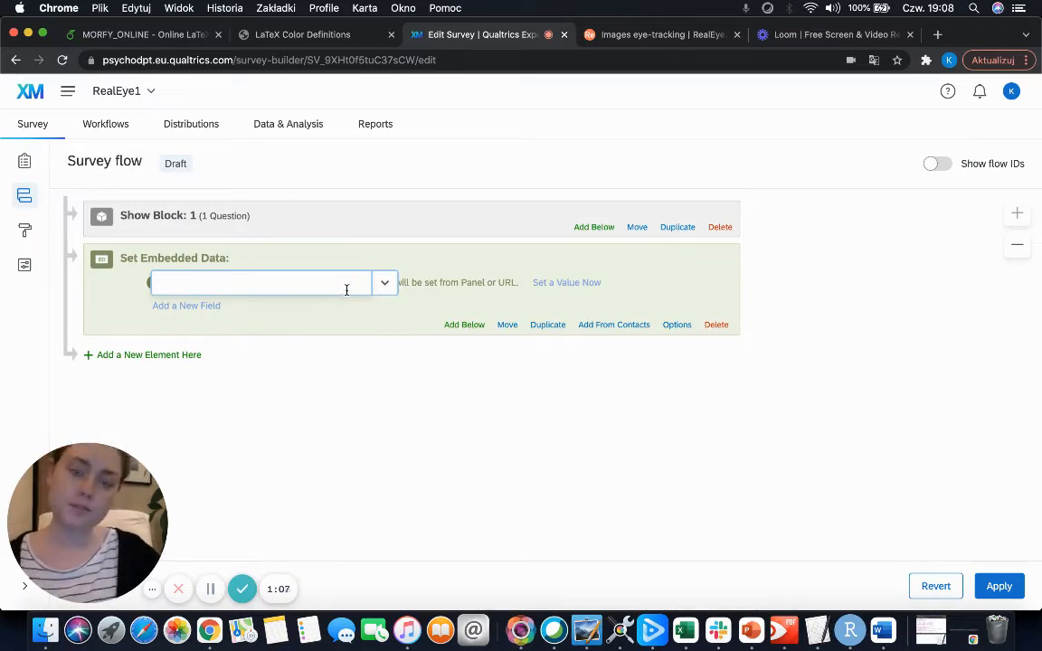
{"action": "type", "text": "R"}
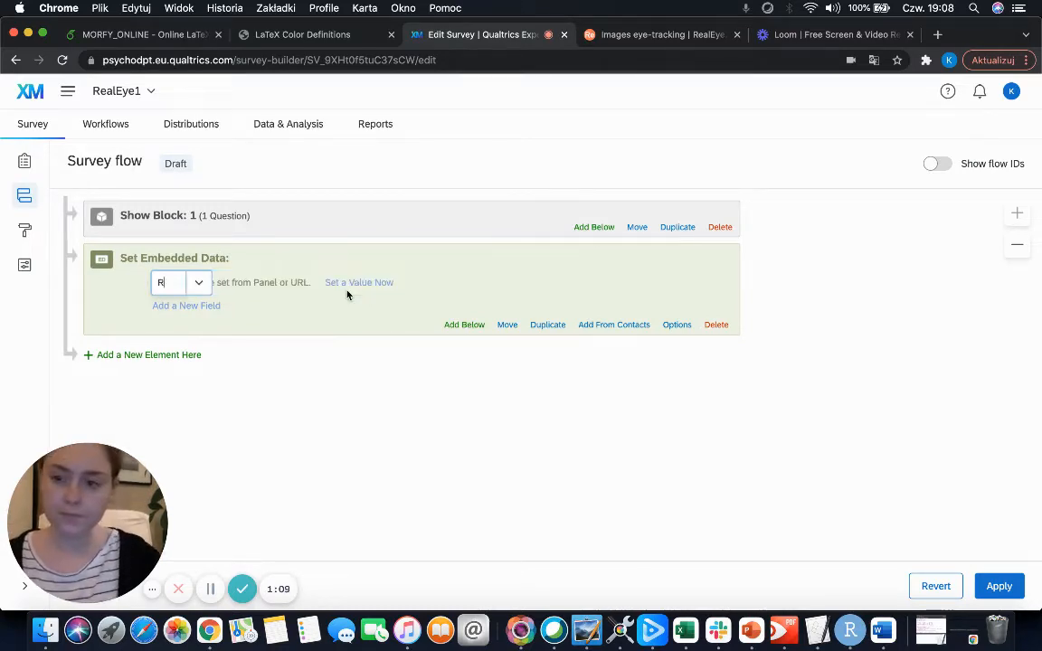
{"action": "type", "text": "esponseID"}
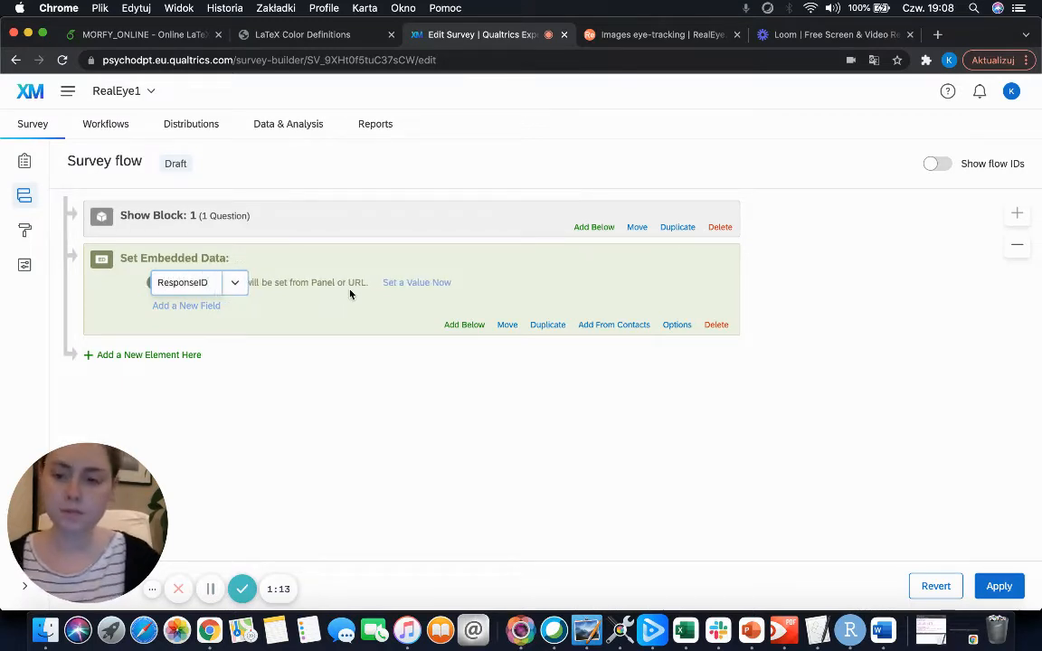
{"action": "left_click", "coordinate": [377, 307]}
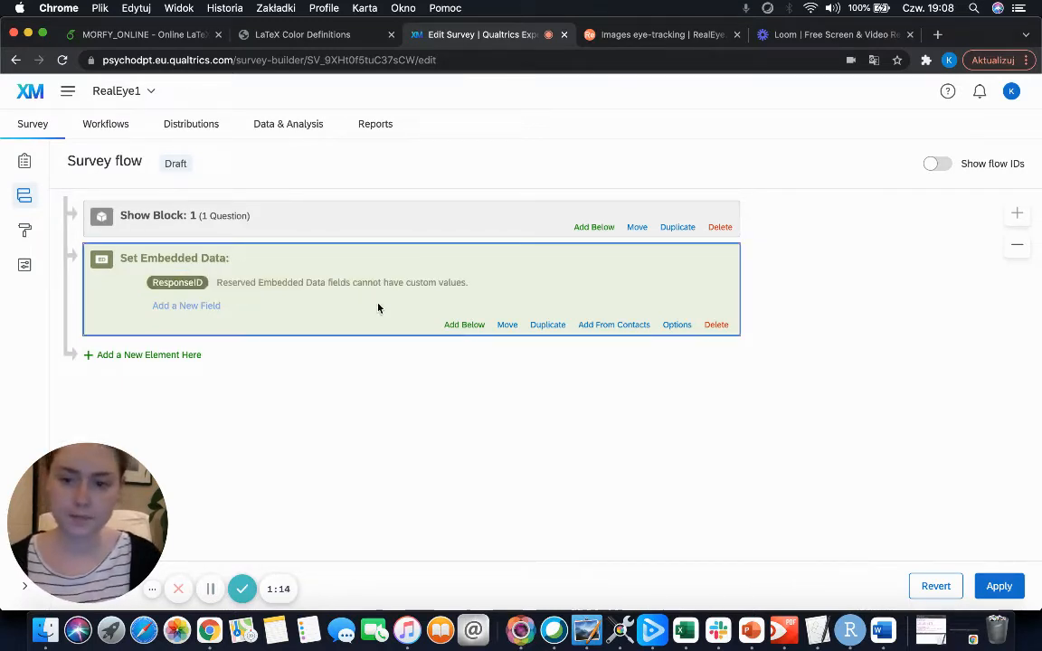
- Add a second embedded data field named SelectedChoices and move the embedded data element above the question block
{"action": "left_click", "coordinate": [200, 306]}
{"action": "key", "text": "BackSpace"}
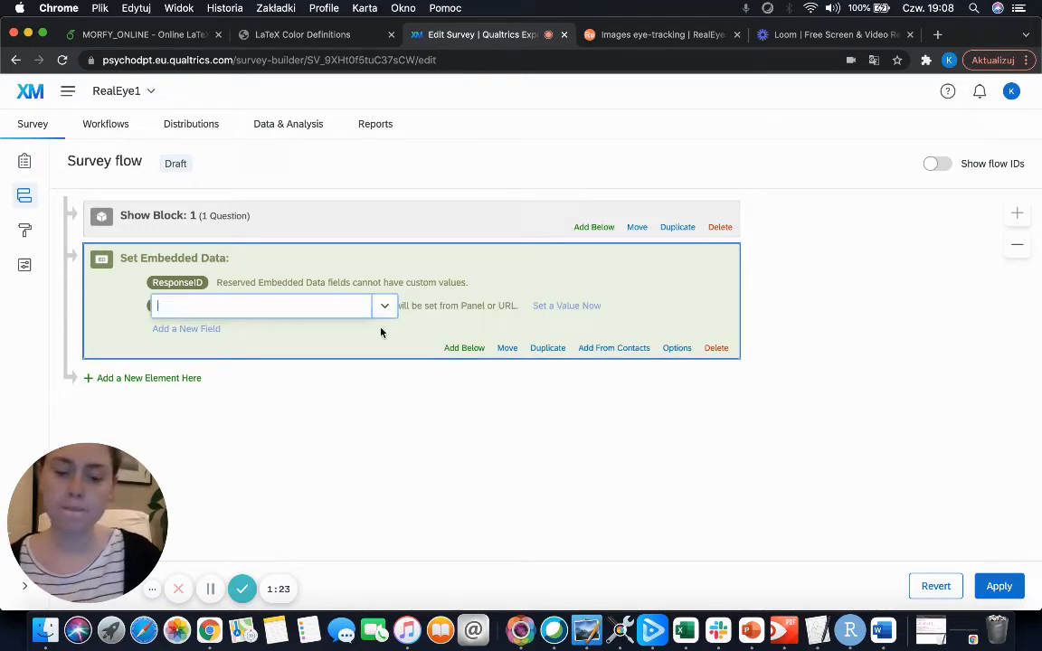
{"action": "type", "text": "Selecte"}
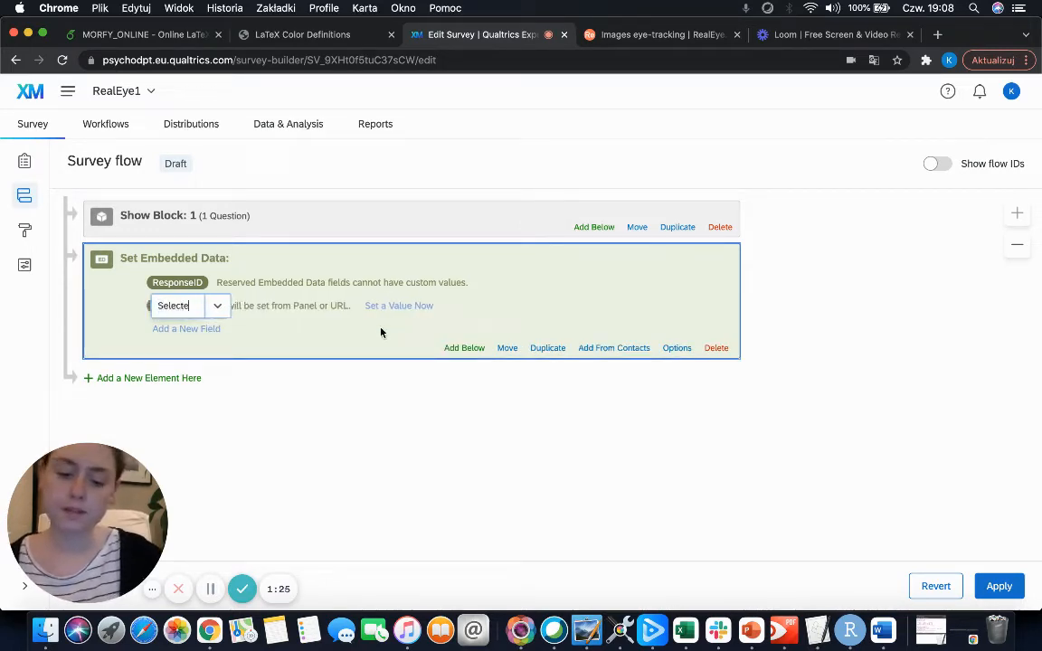
{"action": "type", "text": "dChoices"}
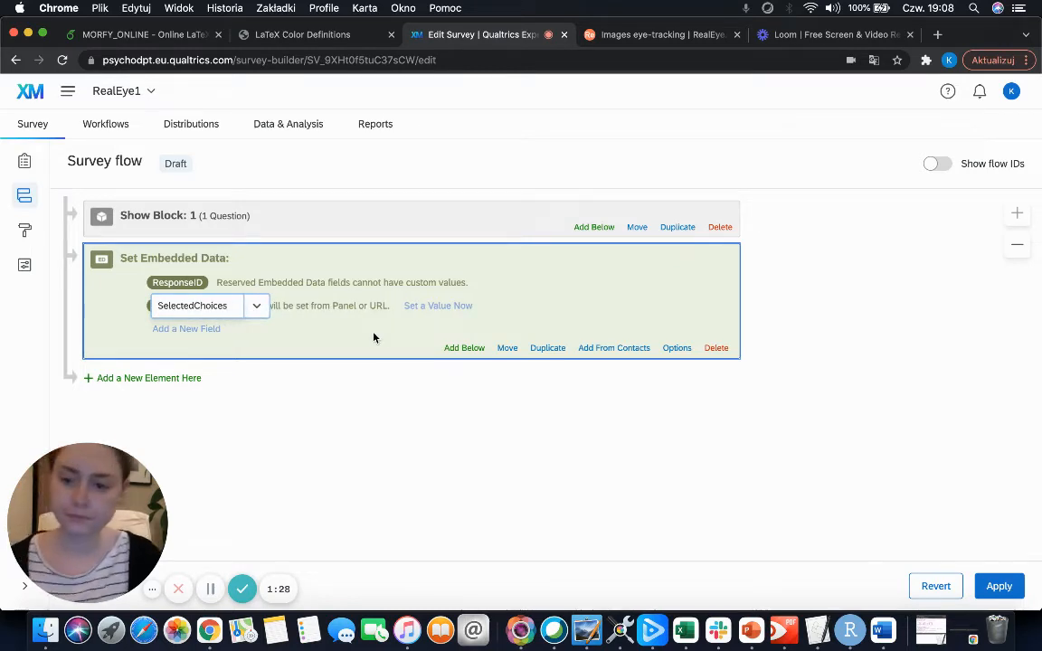
{"action": "key", "text": "Return"}
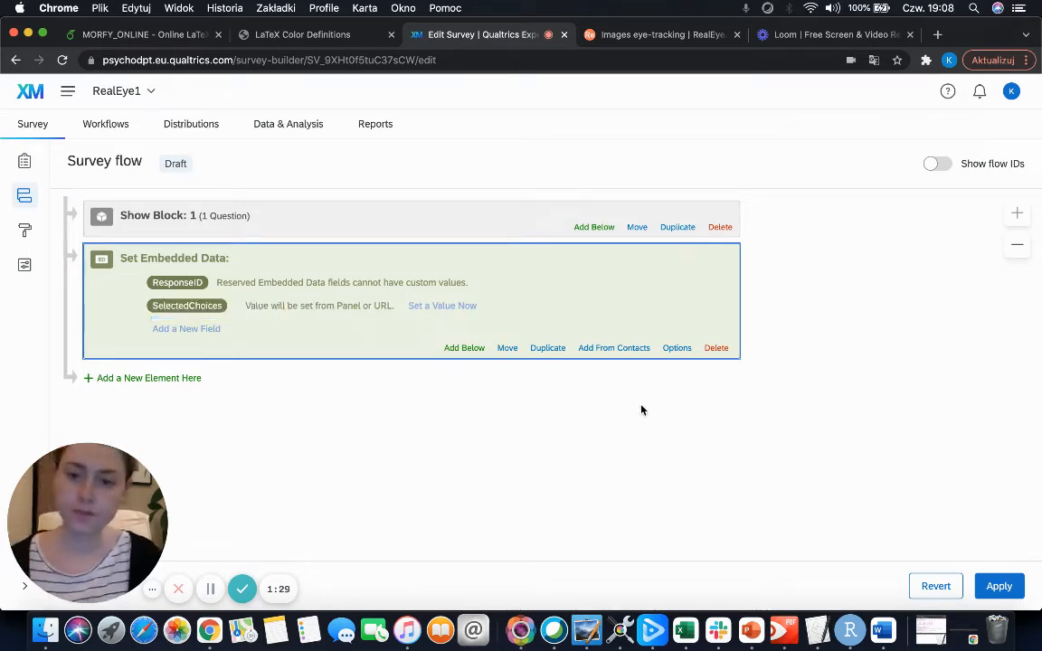
{"action": "left_click_drag", "start_coordinate": [499, 357], "coordinate": [504, 210]}
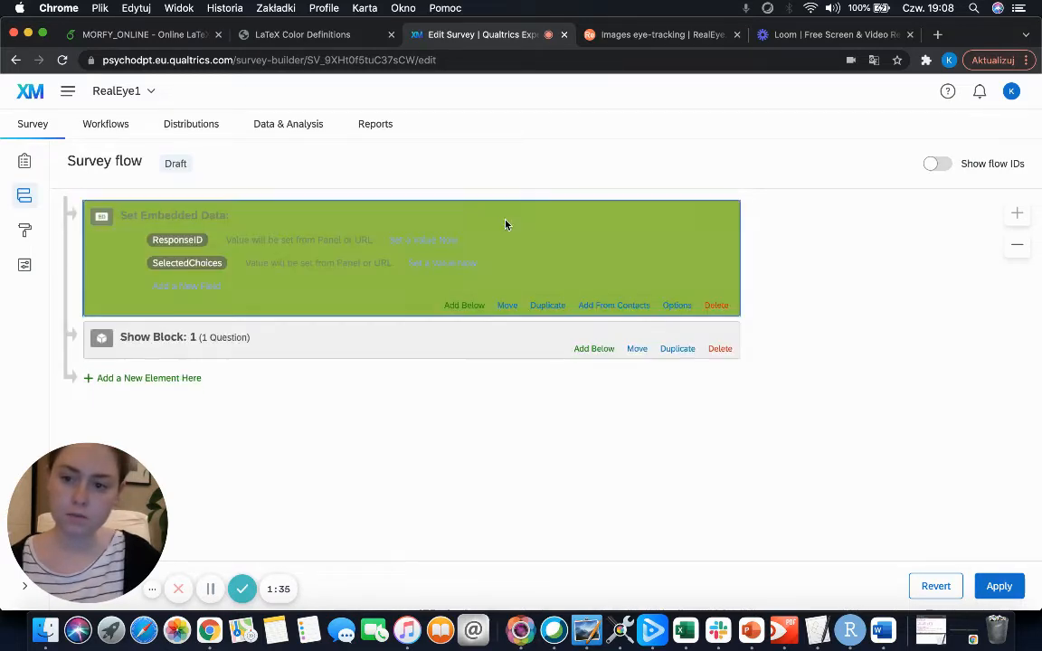
- Add an End of Survey element after the question block and override its survey options with a redirect to a URL
{"action": "left_click", "coordinate": [174, 378]}
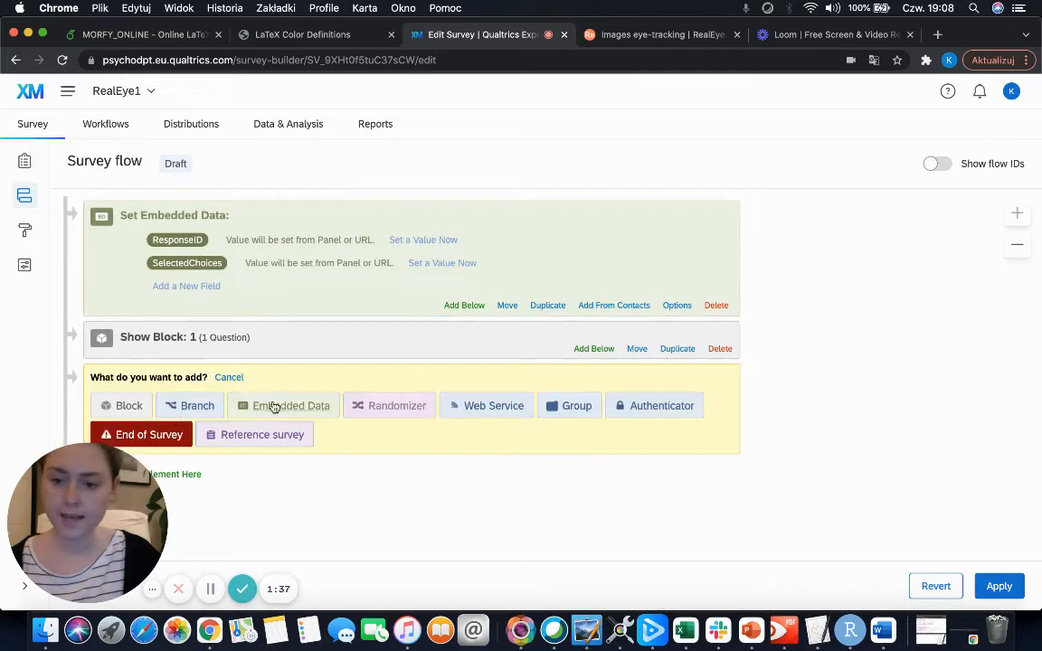
{"action": "left_click", "coordinate": [142, 438]}
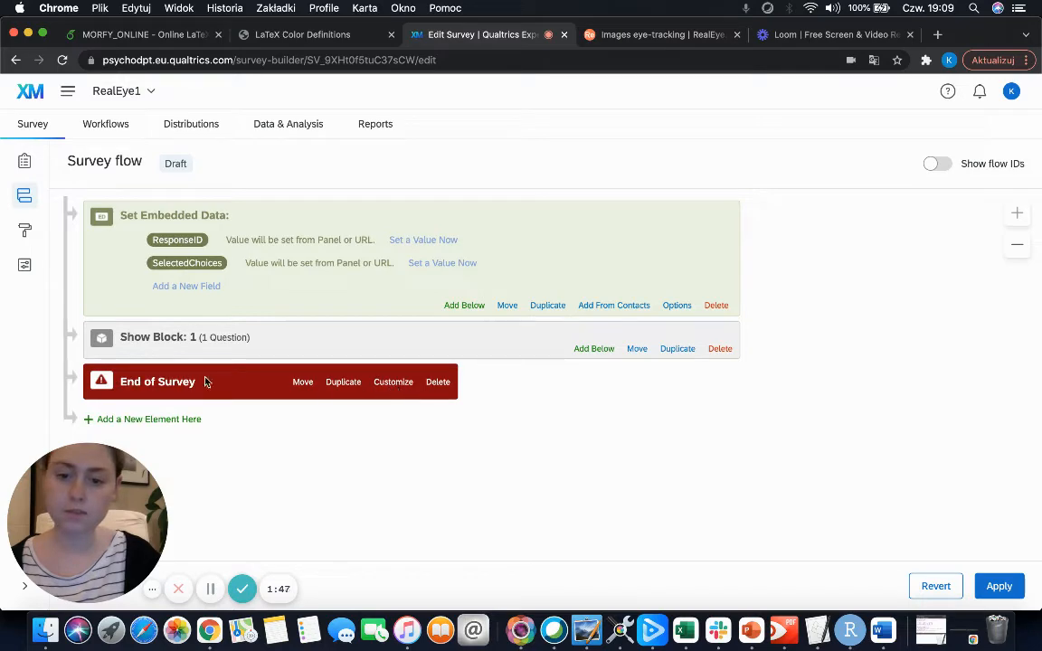
{"action": "left_click", "coordinate": [404, 389]}
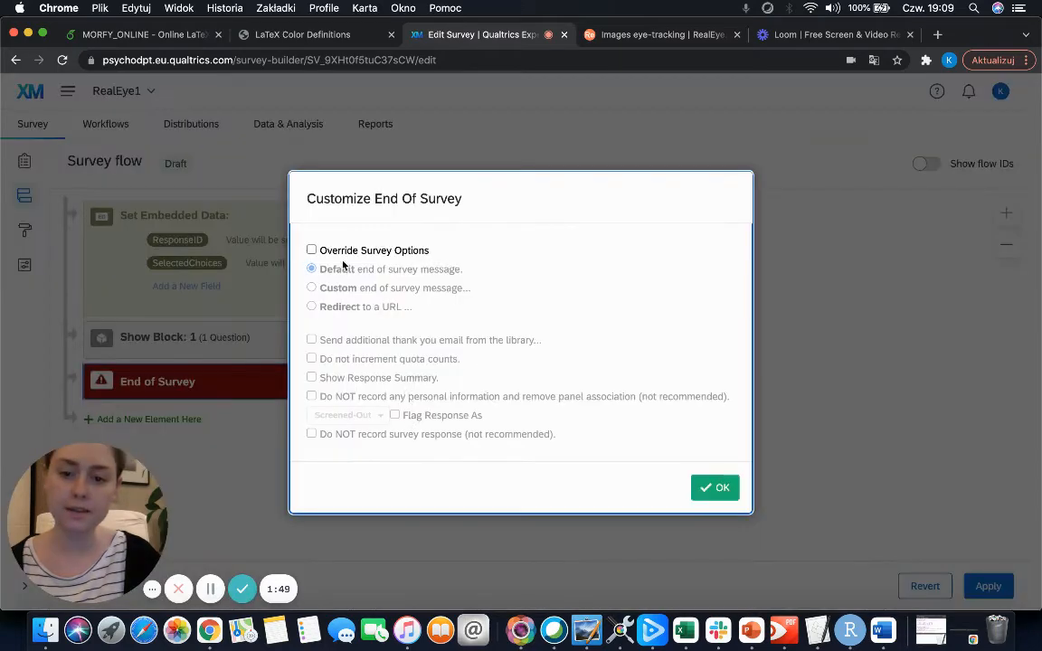
{"action": "left_click", "coordinate": [311, 249]}
{"action": "left_click", "coordinate": [336, 307]}
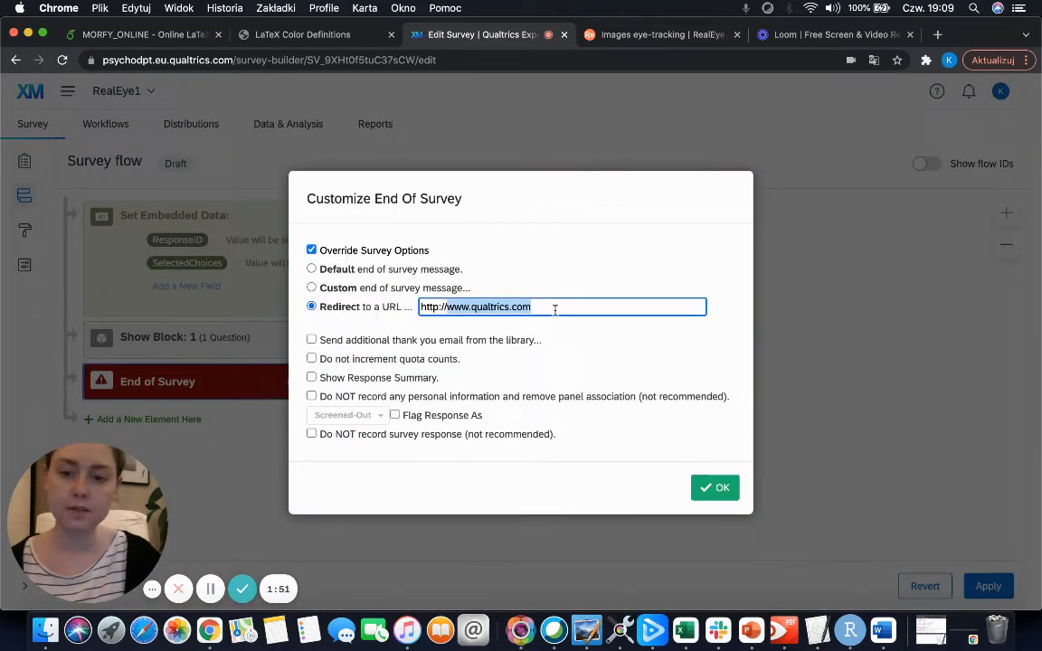
- Replace the default redirect address with the participation link copied from the Images eye-tracking study in RealEye
{"action": "left_click_drag", "start_coordinate": [554, 310], "coordinate": [329, 315]}
{"action": "key", "text": "BackSpace"}
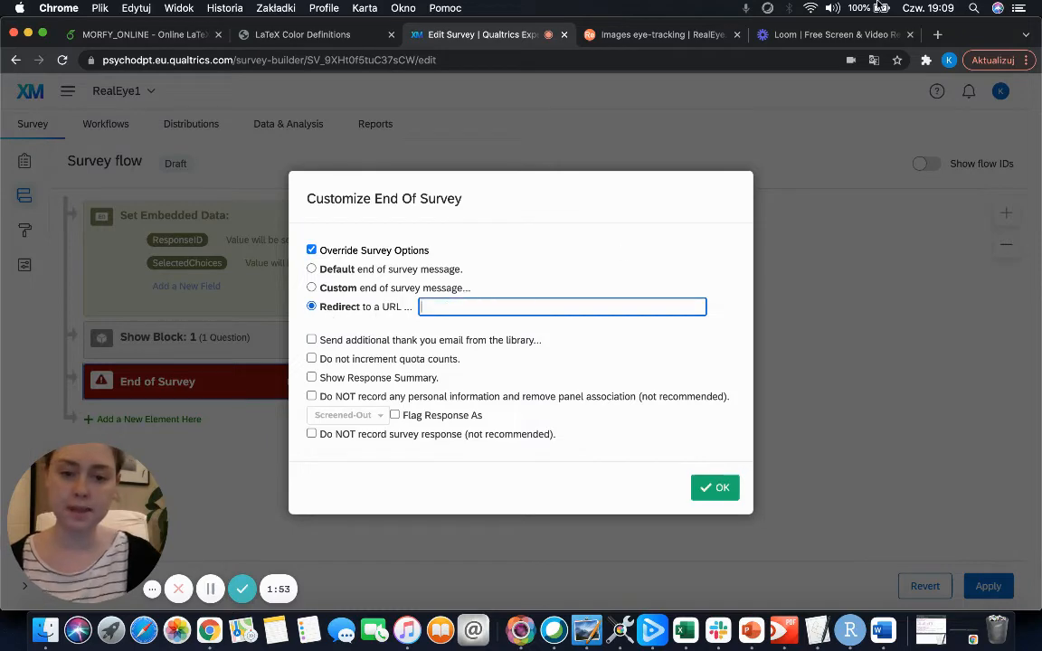
{"action": "left_click", "coordinate": [663, 34]}
{"action": "left_click", "coordinate": [576, 289]}
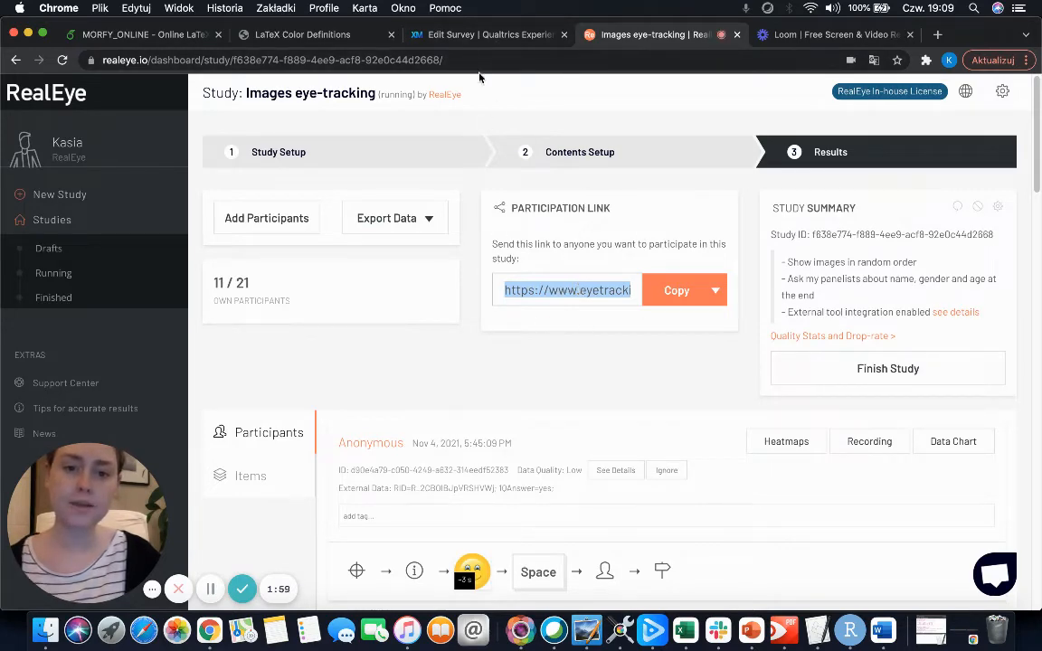
{"action": "left_click", "coordinate": [446, 34]}
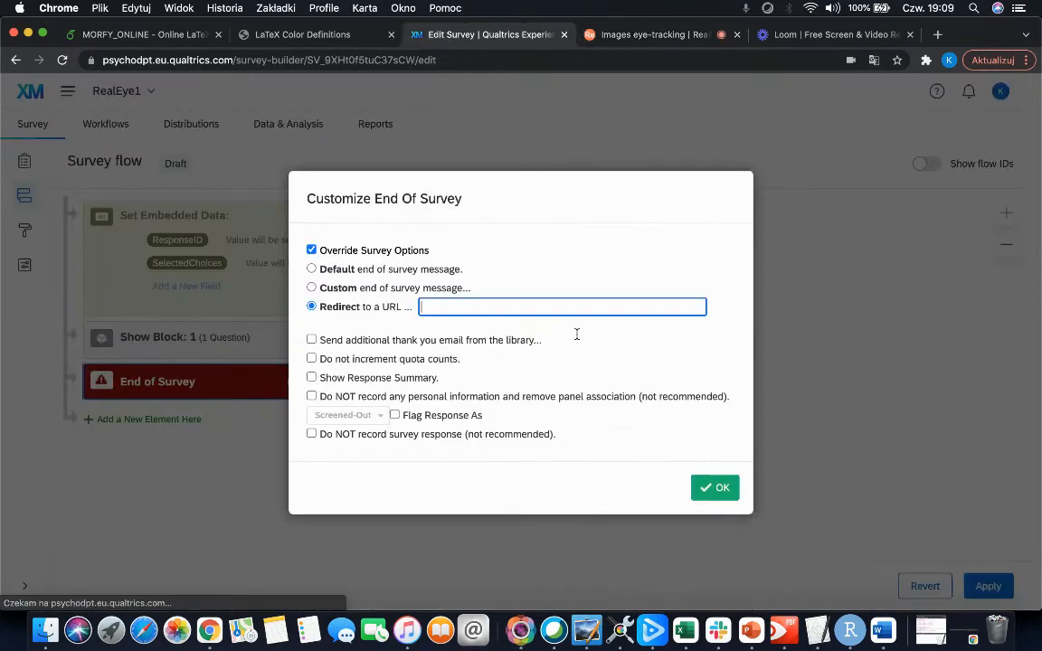
{"action": "type", "text": "https://www.eyetracking.cloud/test/f638e774-f889-4ee9-acf8-92e0c44d2668/run"}
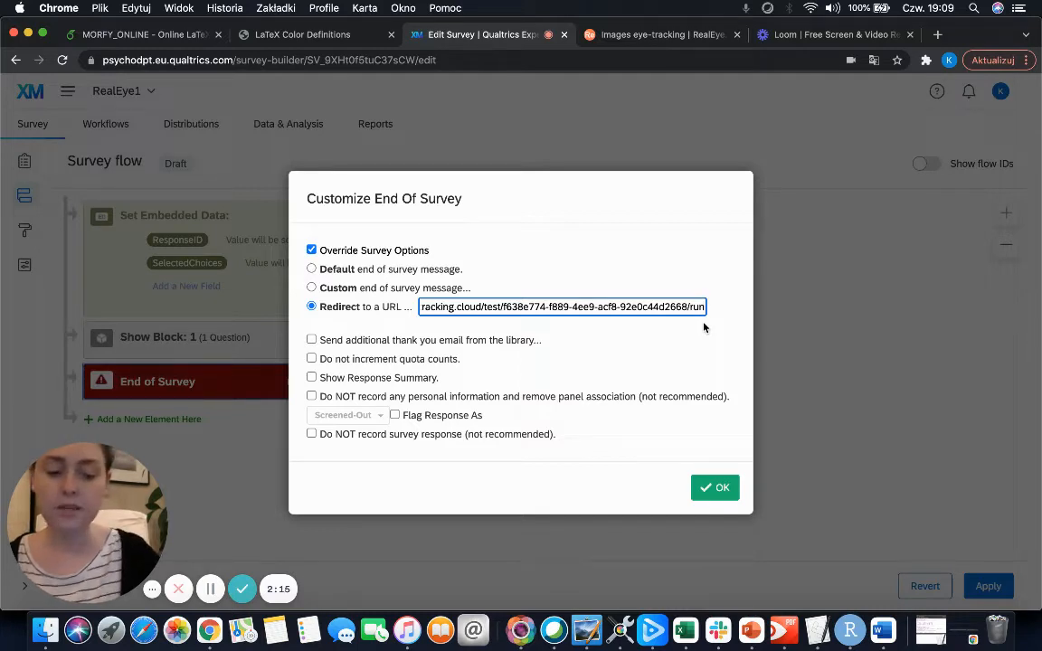
- Append "?RID=" to the end of the redirect URL and apply the survey flow changes
{"action": "type", "text": "?"}
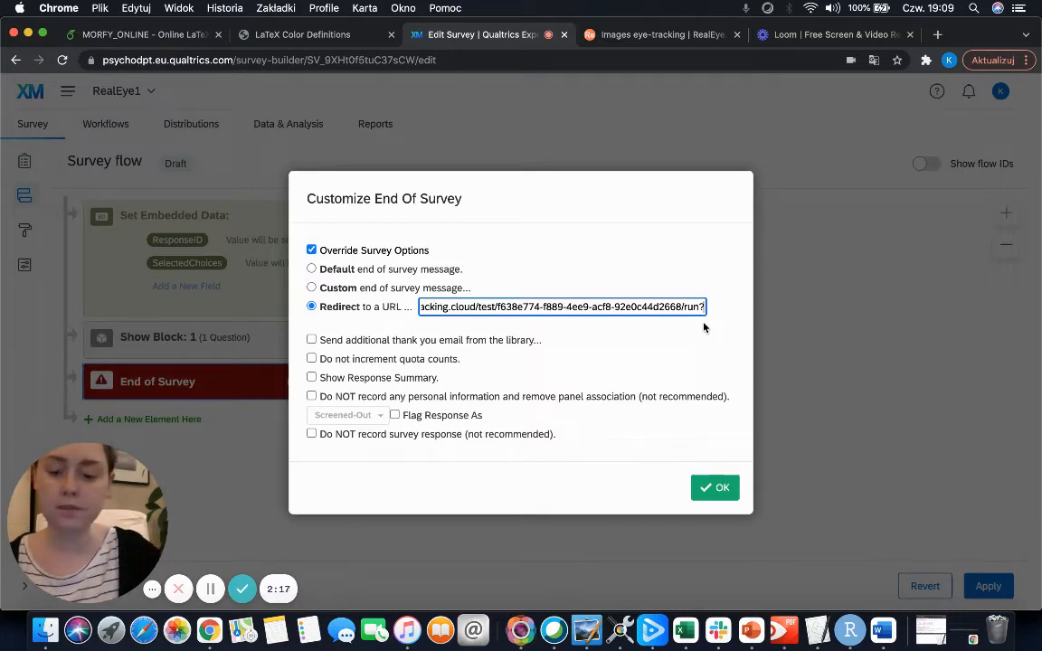
{"action": "type", "text": "RID="}
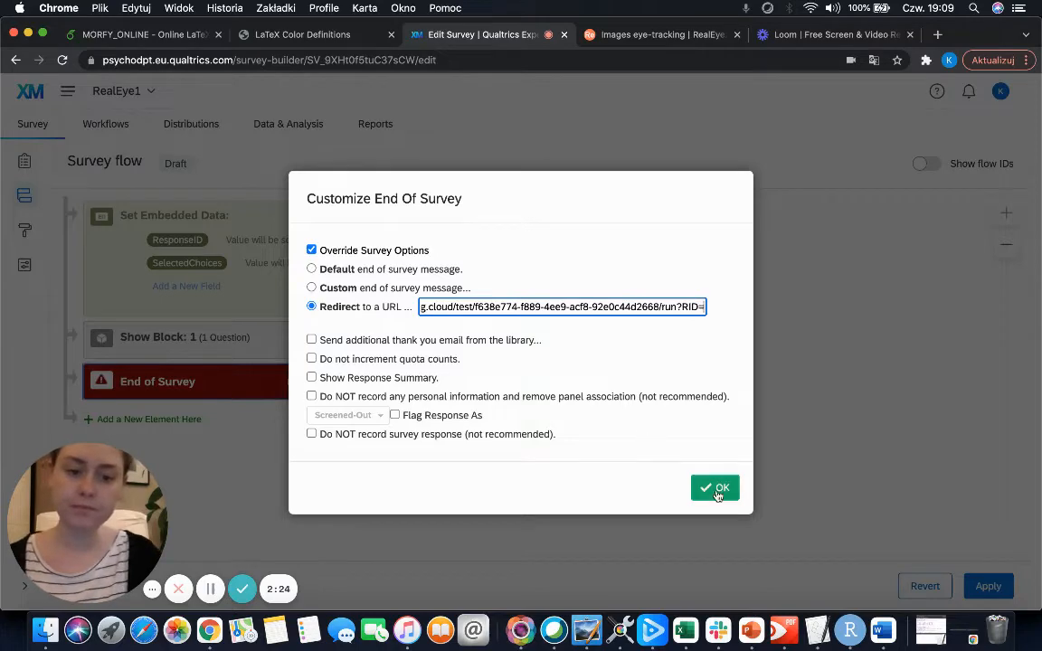
{"action": "left_click", "coordinate": [713, 489]}
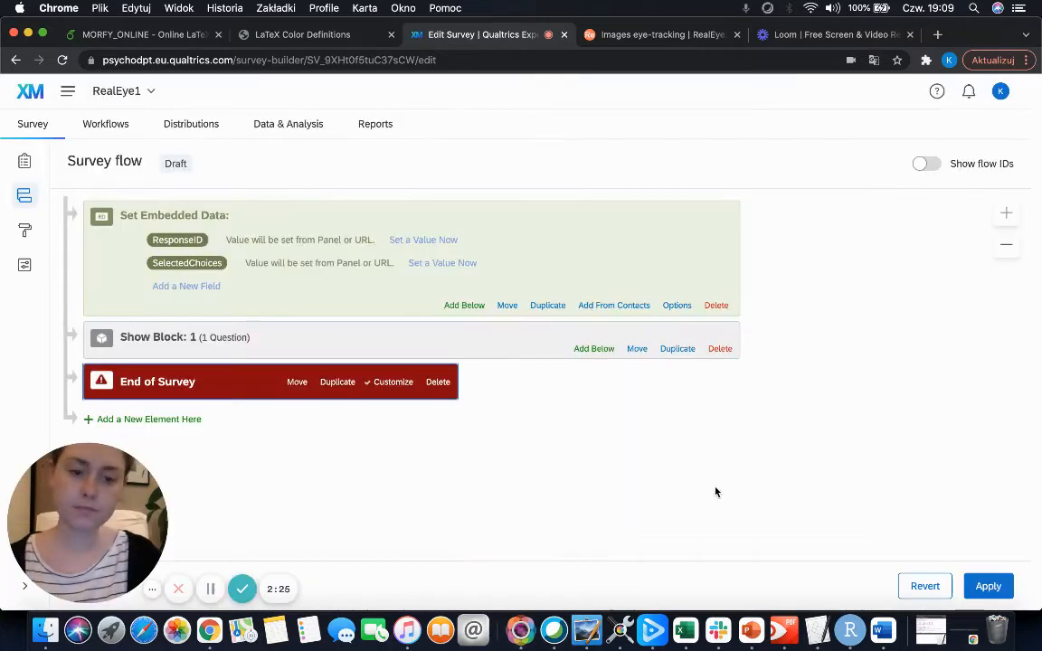
{"action": "left_click", "coordinate": [989, 587]}
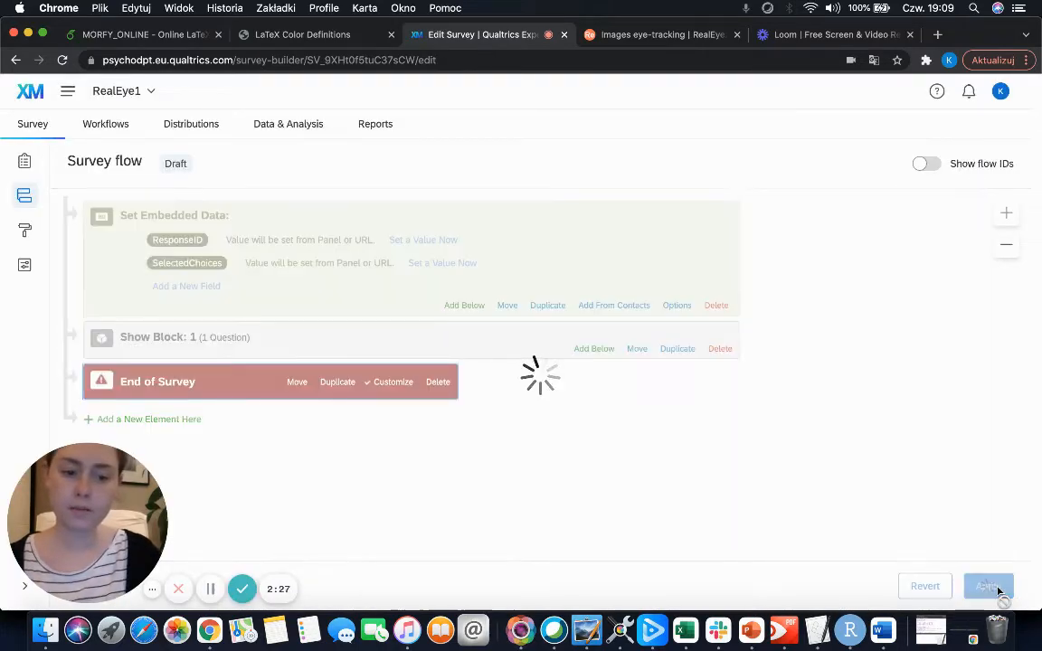
- Insert the embedded data field ResponseID as piped text into the question "Do you like eye tracking?" in the survey builder
{"action": "left_click", "coordinate": [38, 126]}
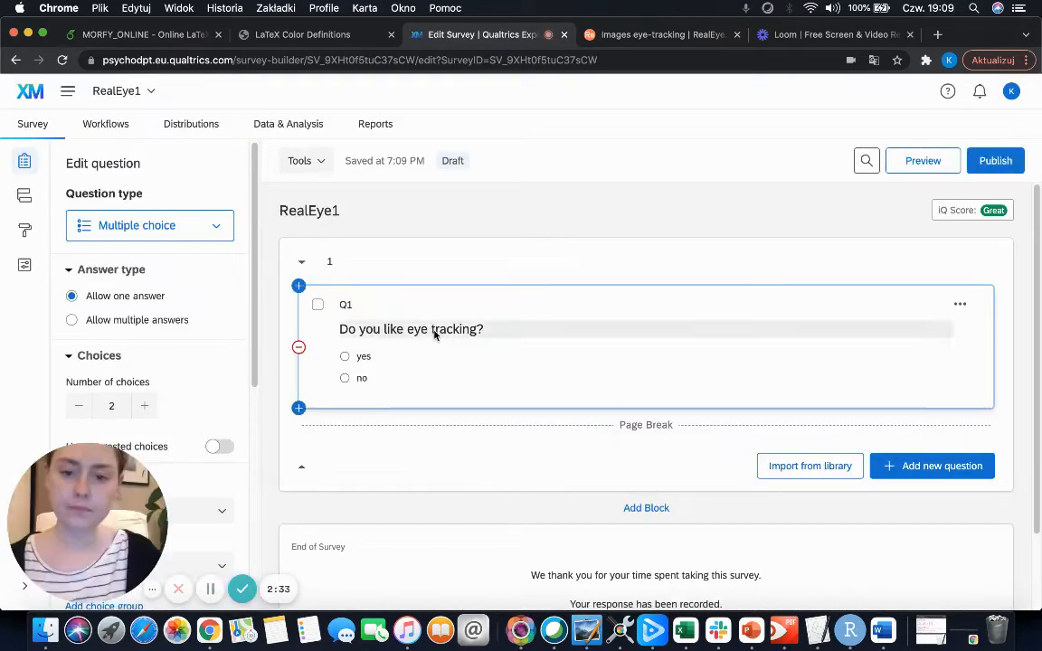
{"action": "left_click", "coordinate": [432, 332]}
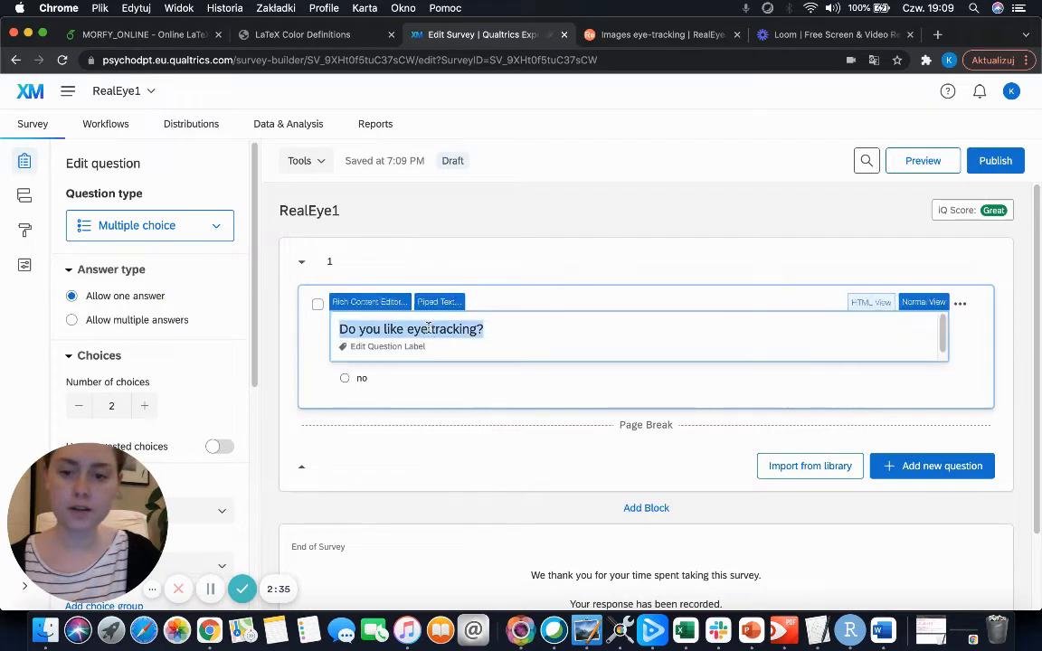
{"action": "left_click", "coordinate": [449, 307]}
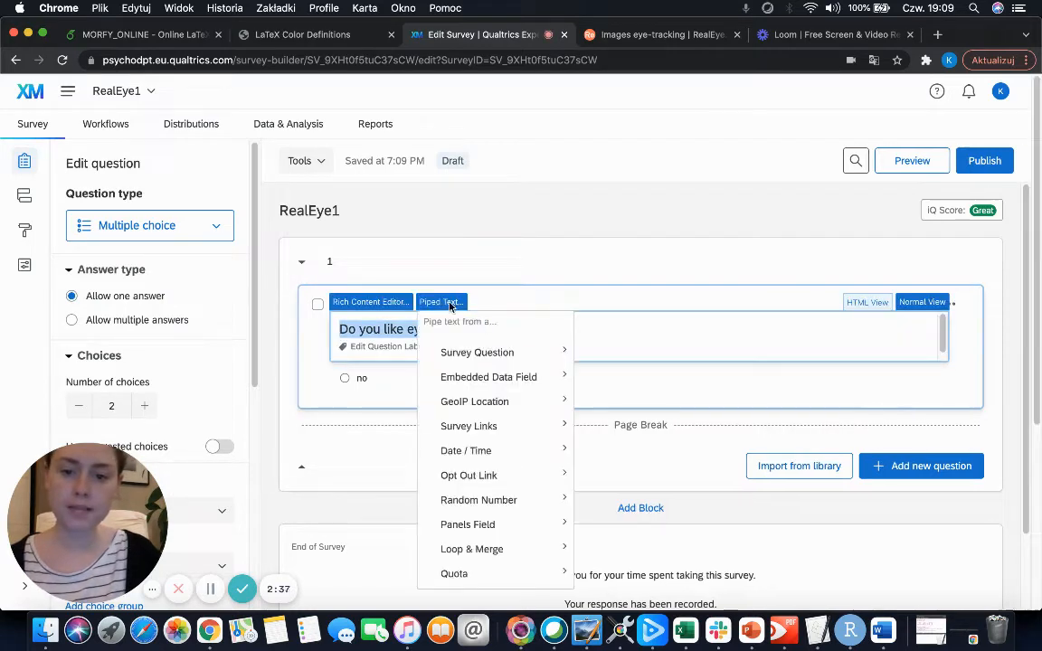
{"action": "mouse_move", "coordinate": [565, 380]}
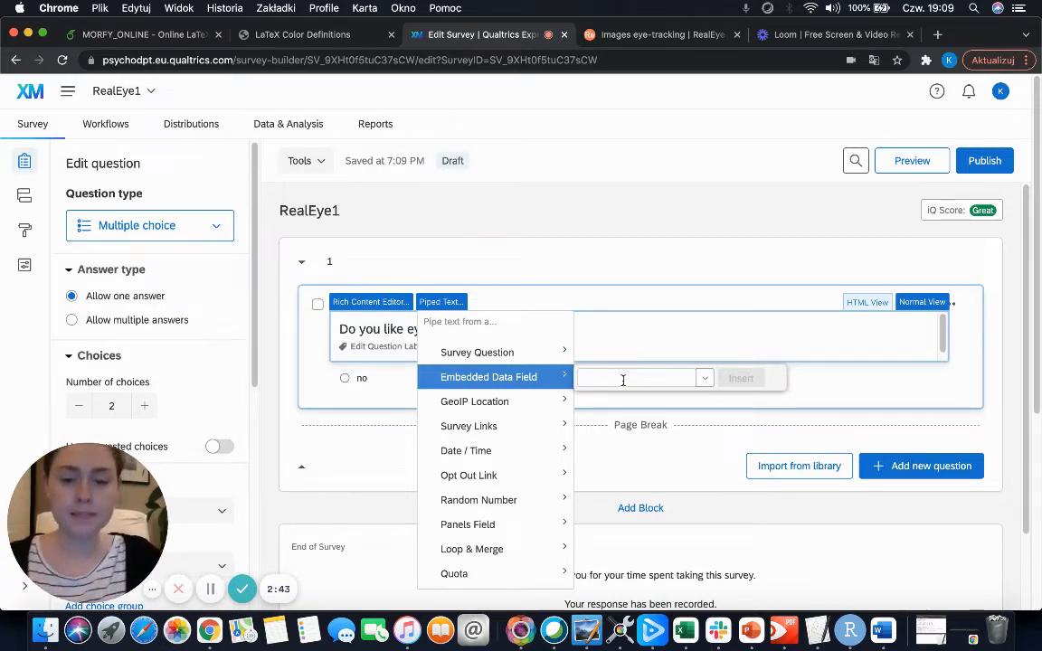
{"action": "type", "text": "R"}
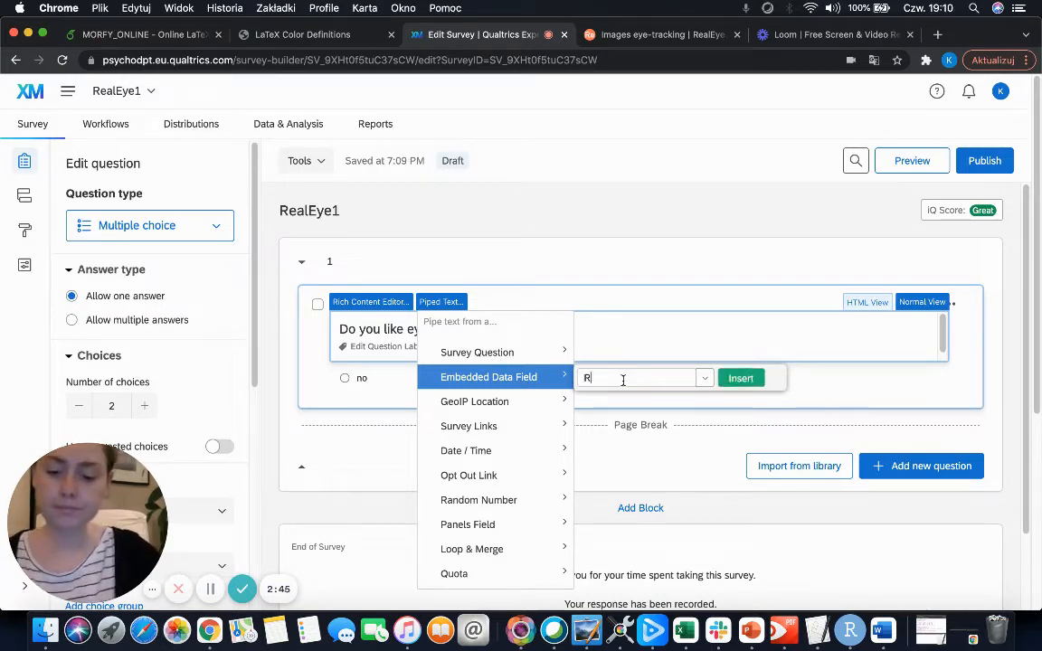
{"action": "type", "text": "esponseID"}
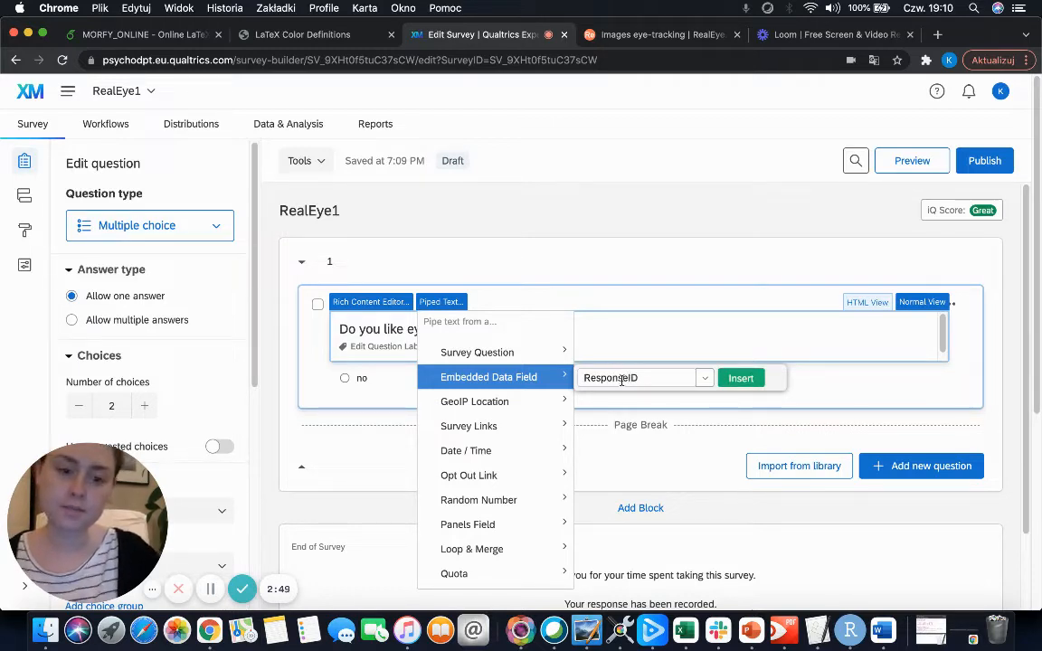
{"action": "left_click", "coordinate": [741, 379]}
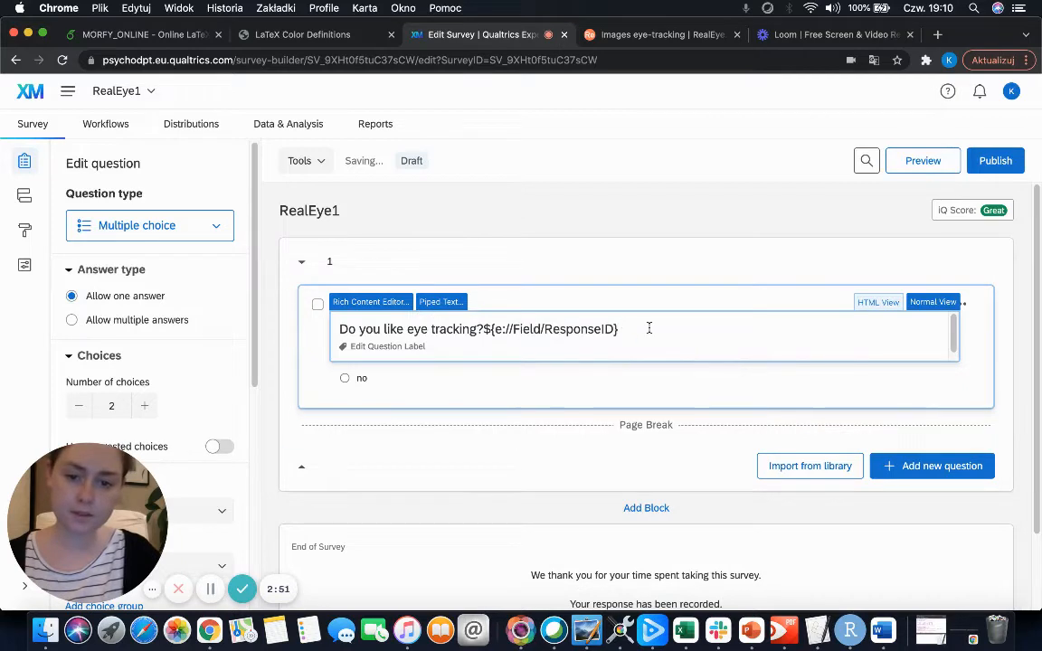
- Copy the piped-text code ${e://Field/ResponseID} from the question text and delete it from the question
{"action": "left_click_drag", "start_coordinate": [649, 328], "coordinate": [484, 329]}
{"action": "key", "text": "super+c"}
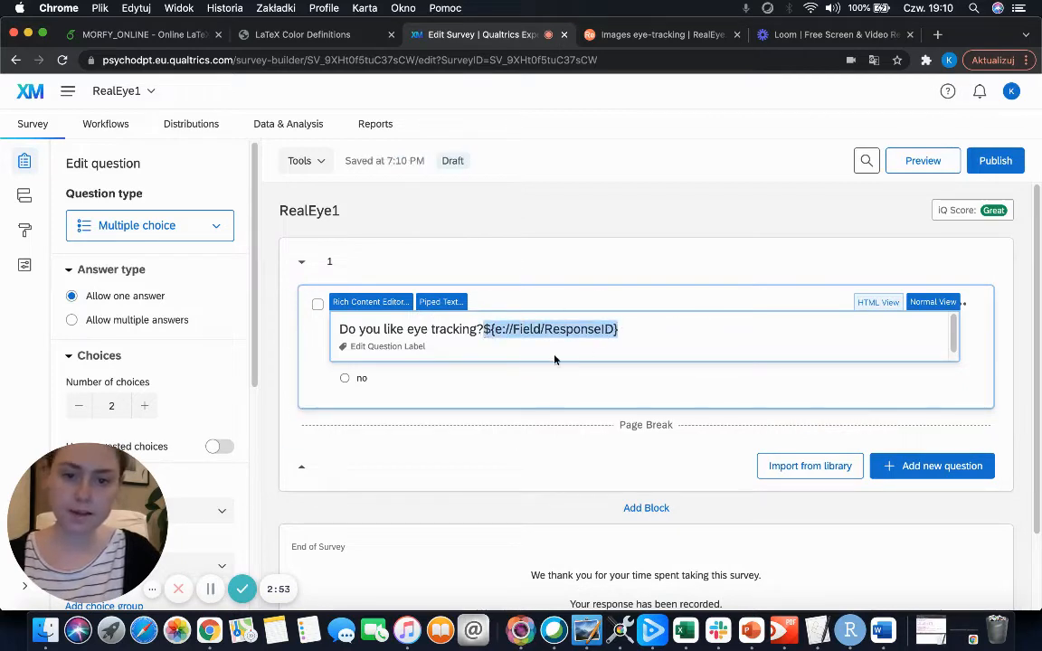
{"action": "key", "text": "BackSpace"}
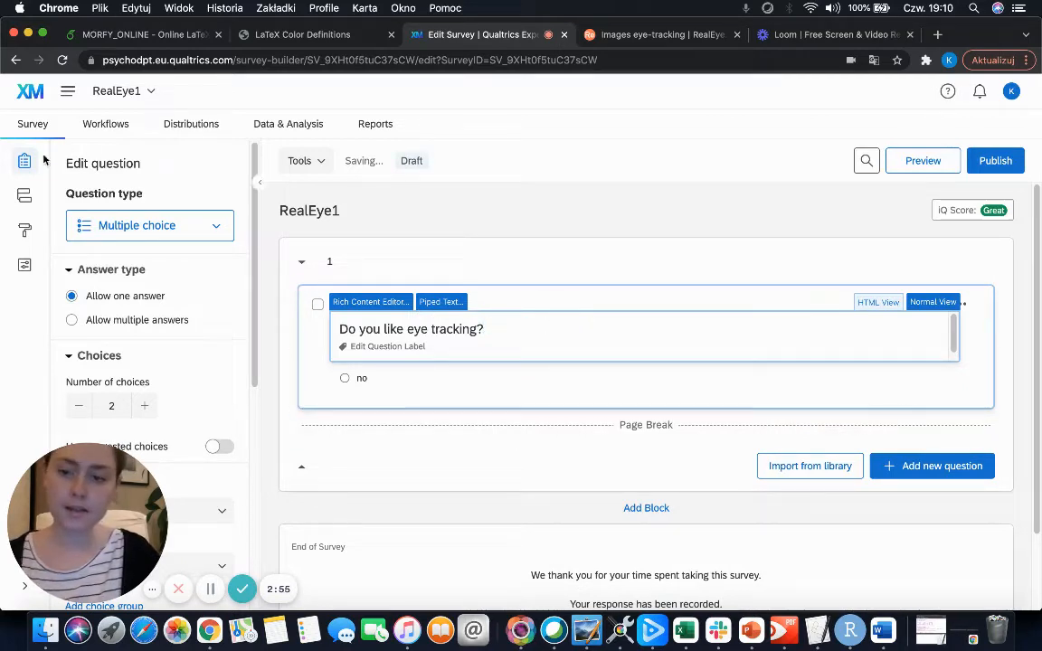
- Paste the piped-text code ${e://Field/ResponseID} after "?RID=" in the End of Survey redirect URL of the survey flow
{"action": "left_click", "coordinate": [24, 196]}
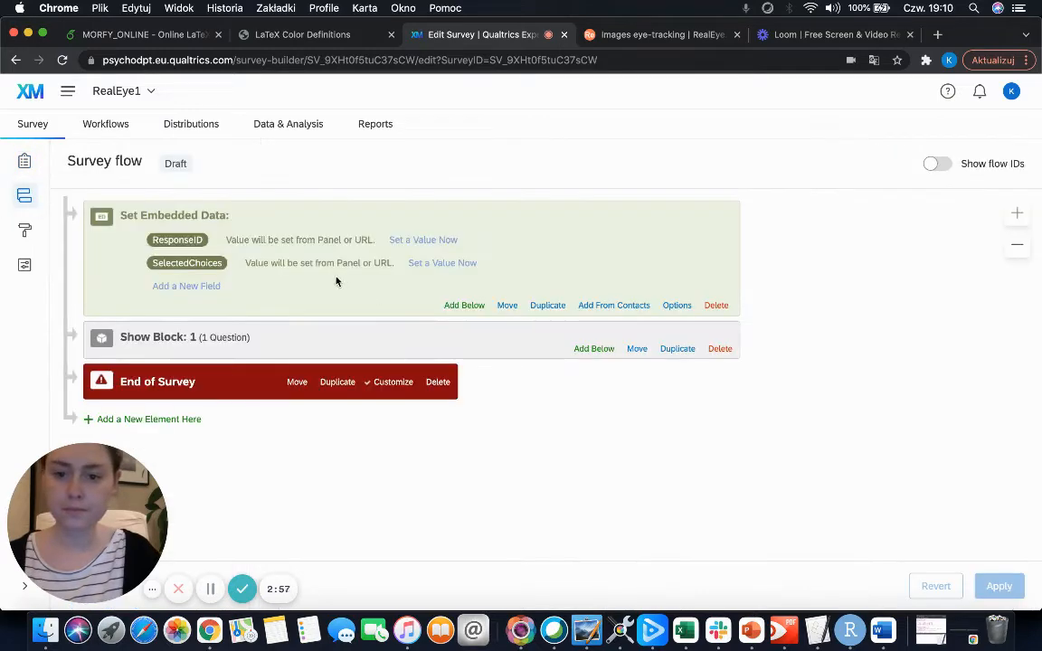
{"action": "left_click", "coordinate": [387, 383]}
{"action": "left_click", "coordinate": [577, 307]}
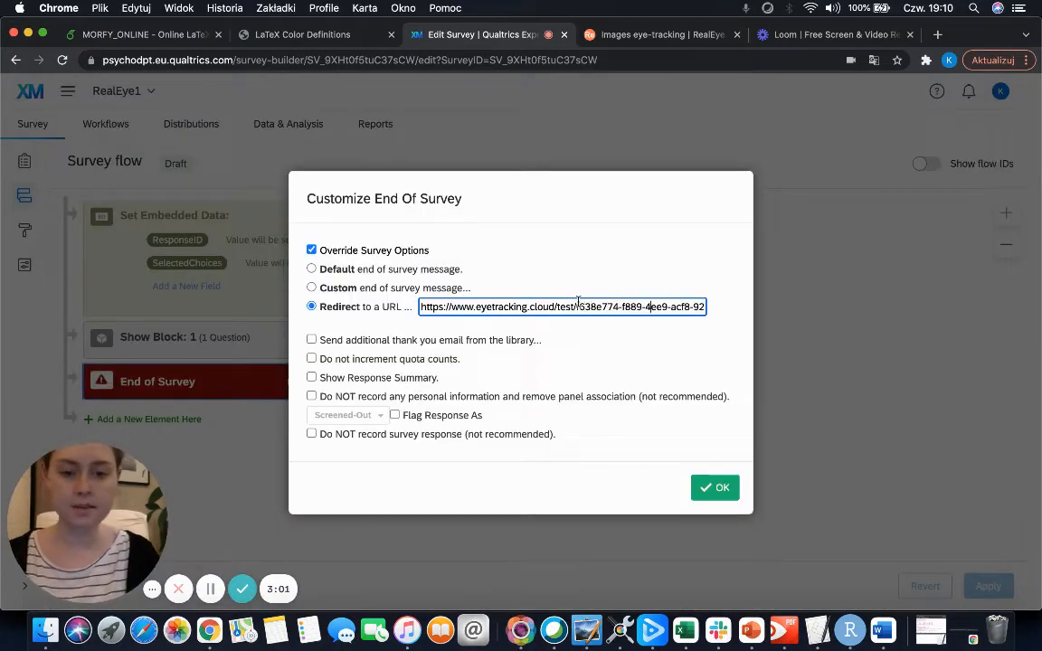
{"action": "key", "text": "super+Right"}
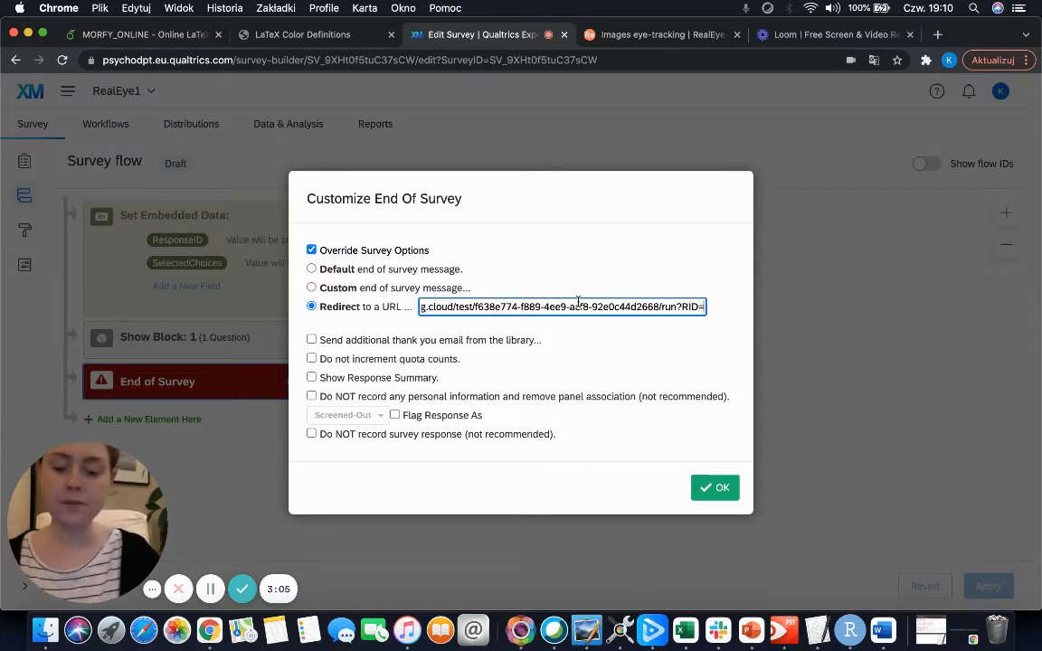
{"action": "key", "text": "super+v"}
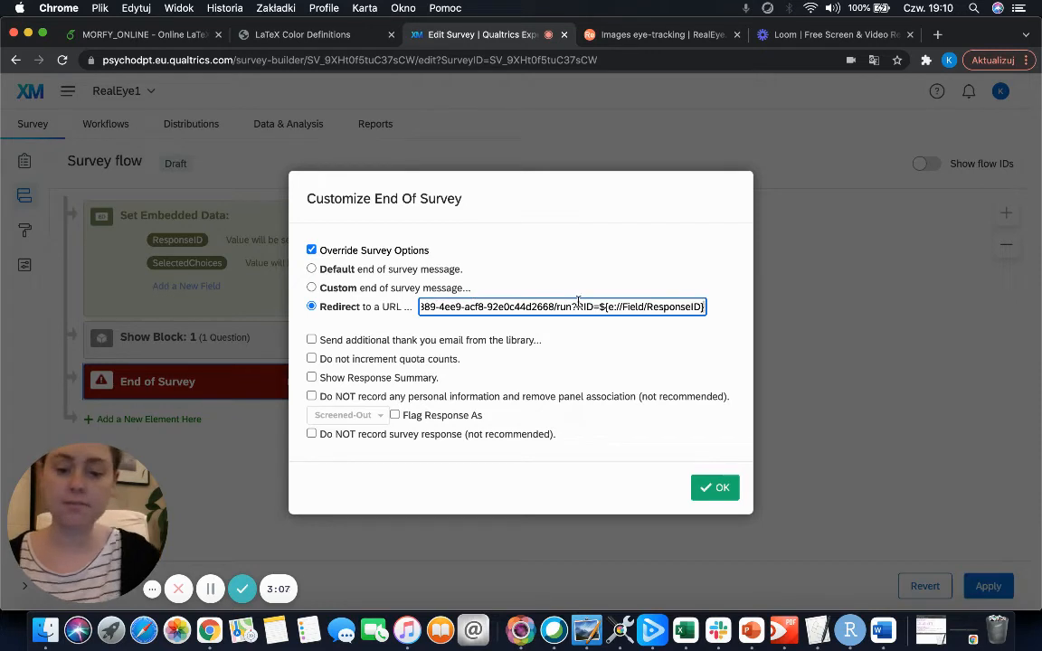
- Append the parameter "&1QAnwer=" to the end of the redirect URL
{"action": "type", "text": "&"}
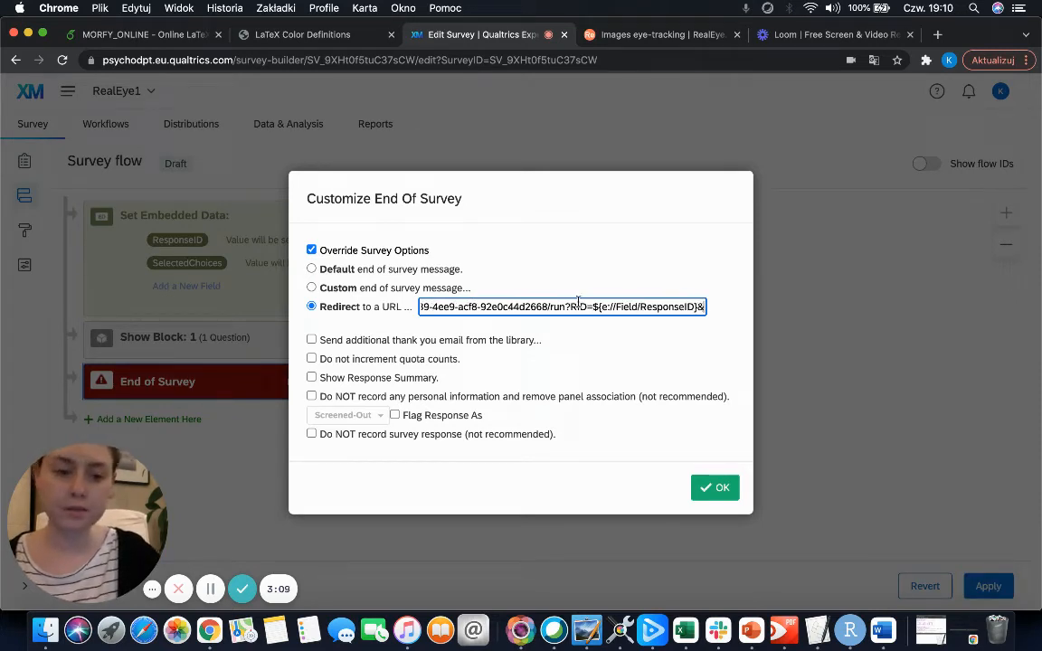
{"action": "type", "text": "1"}
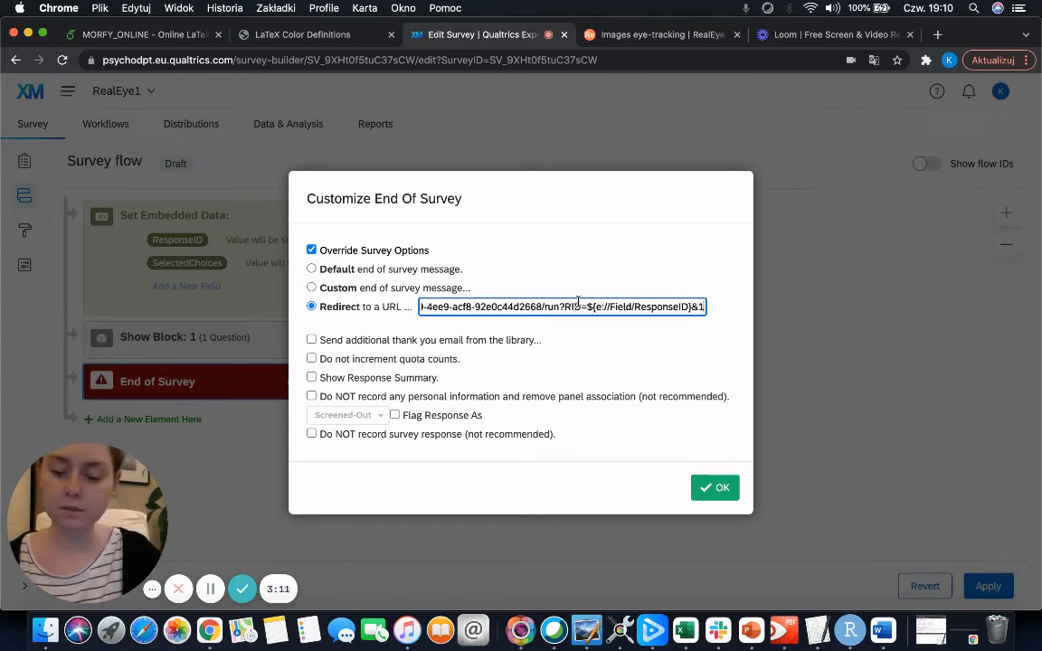
{"action": "type", "text": "QAnwer"}
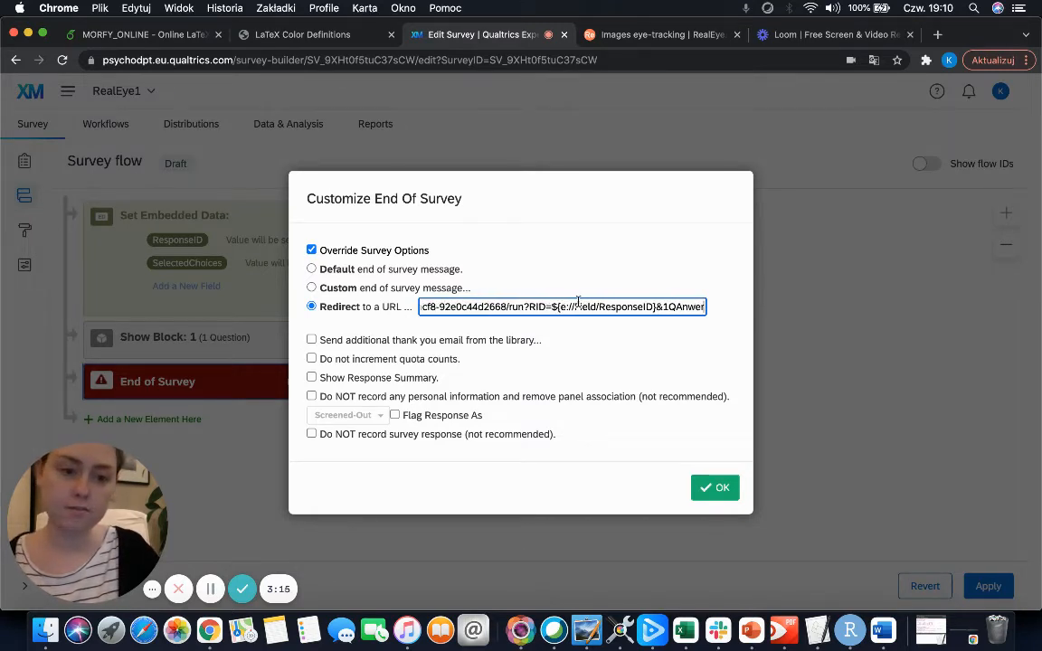
{"action": "type", "text": "="}
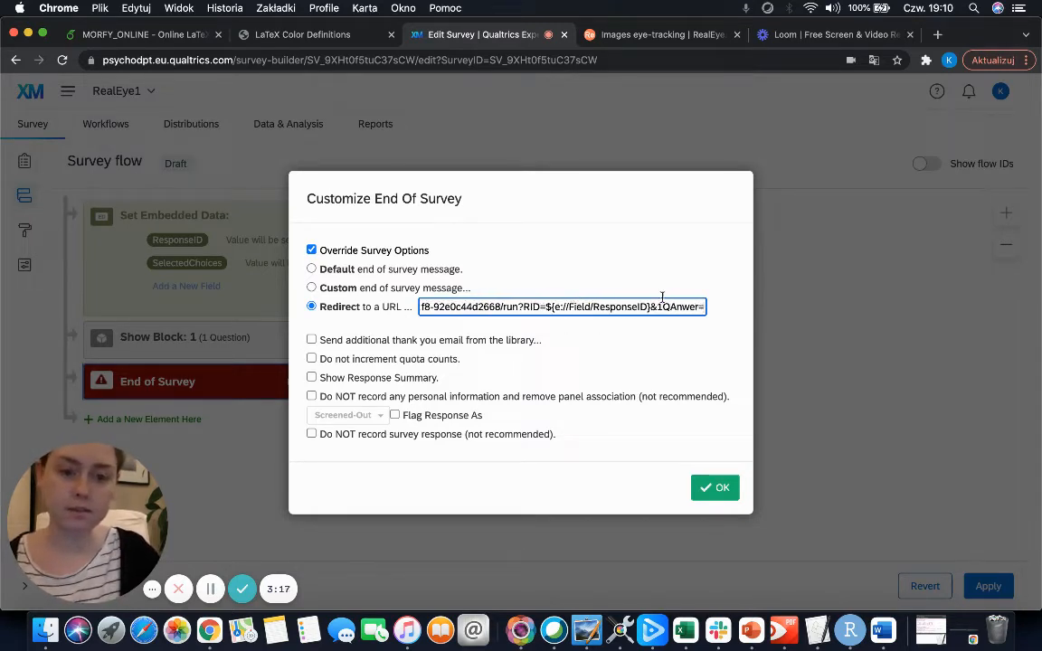
- Correct the appended parameter to "&Q1Anwer=" in the redirect URL and apply the survey flow changes
{"action": "key", "text": "Left"}
{"action": "key", "text": "Left"}
{"action": "key", "text": "Left"}
{"action": "key", "text": "Left"}
{"action": "key", "text": "Left"}
{"action": "key", "text": "Left"}
{"action": "key", "text": "BackSpace"}
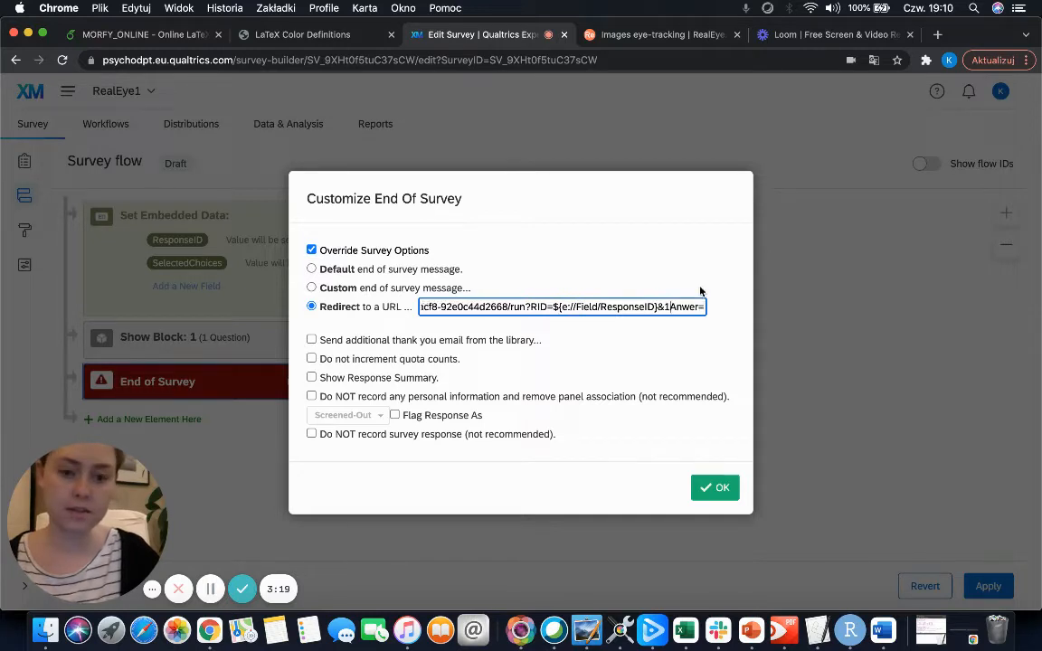
{"action": "key", "text": "Left"}
{"action": "type", "text": "Q"}
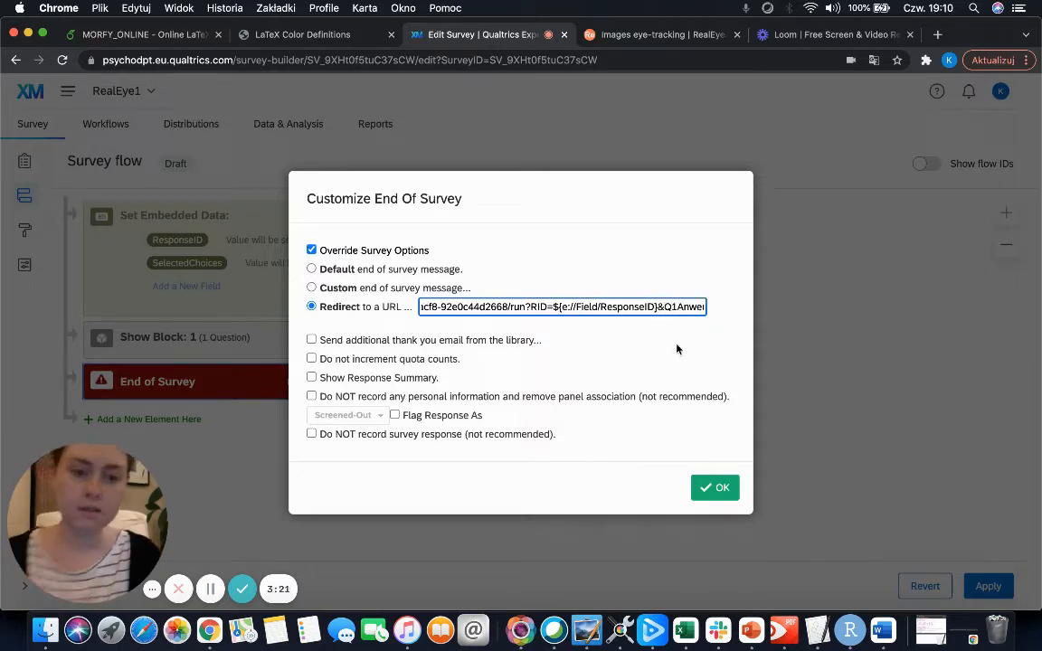
{"action": "left_click", "coordinate": [715, 488]}
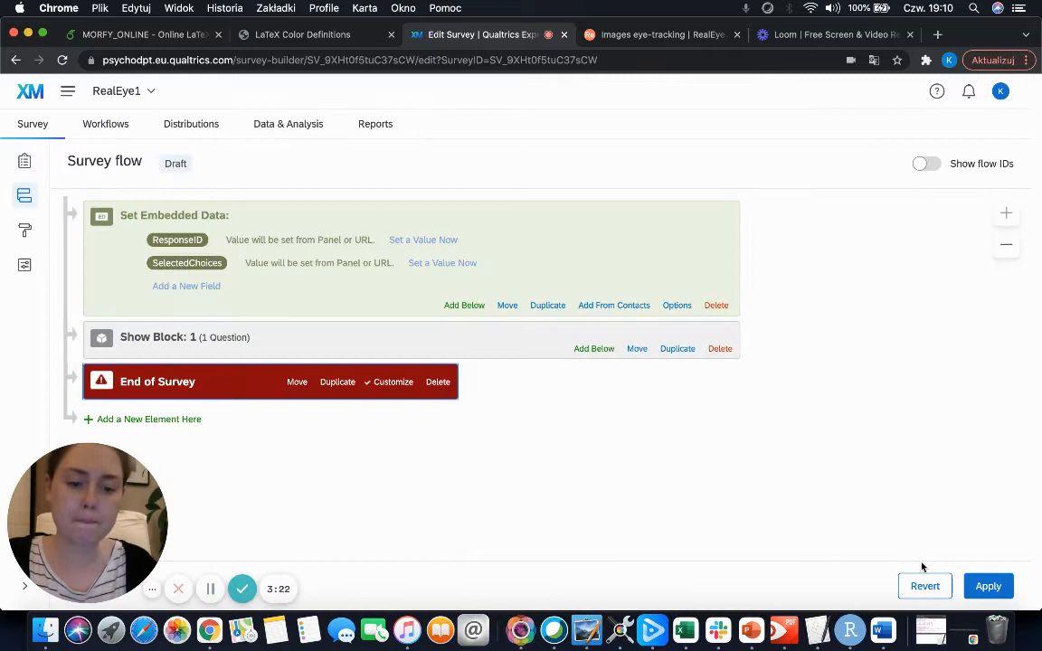
{"action": "left_click", "coordinate": [988, 586]}
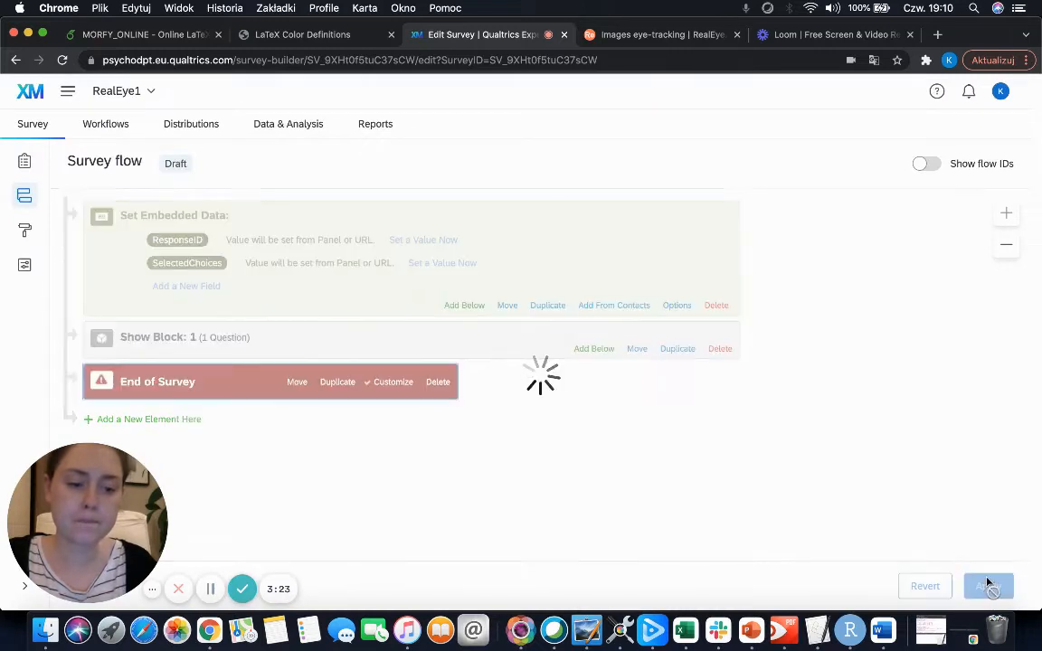
- Insert Q1's Selected Choices as piped text into its question text and cut the code ${q://QID1/ChoiceGroup/SelectedChoices} out again
{"action": "left_click", "coordinate": [46, 125]}
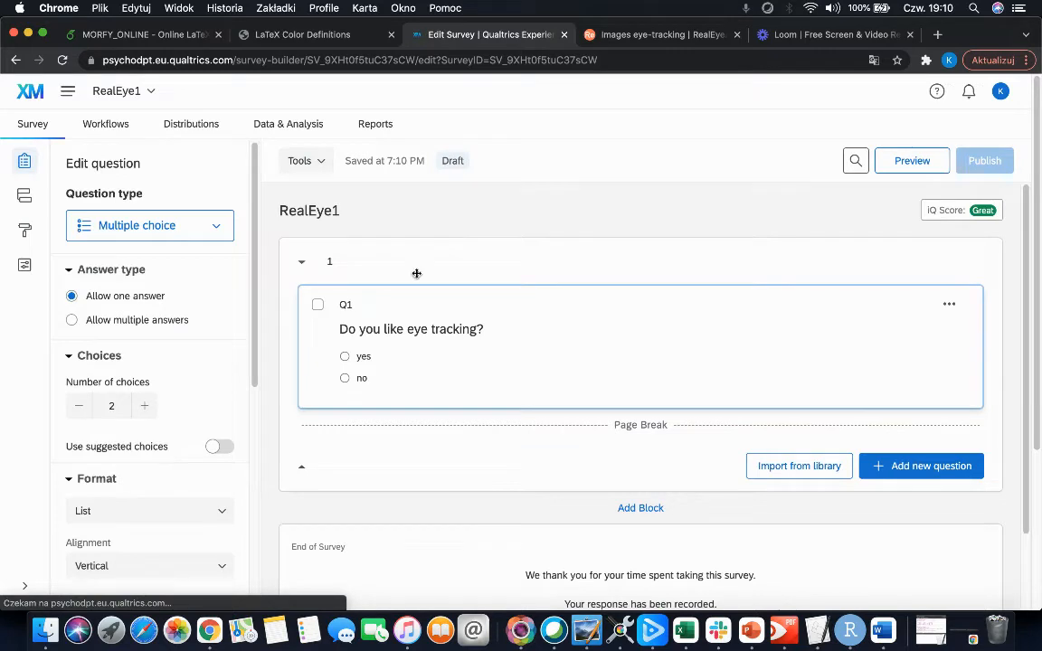
{"action": "left_click", "coordinate": [437, 331]}
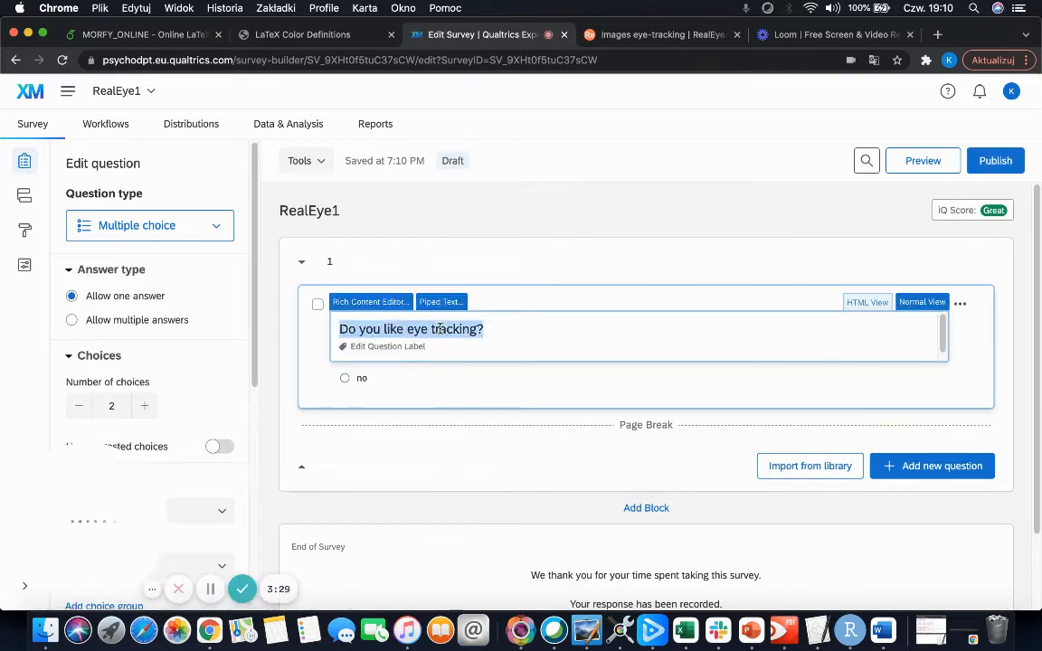
{"action": "left_click", "coordinate": [441, 302]}
{"action": "mouse_move", "coordinate": [502, 360]}
{"action": "mouse_move", "coordinate": [512, 360]}
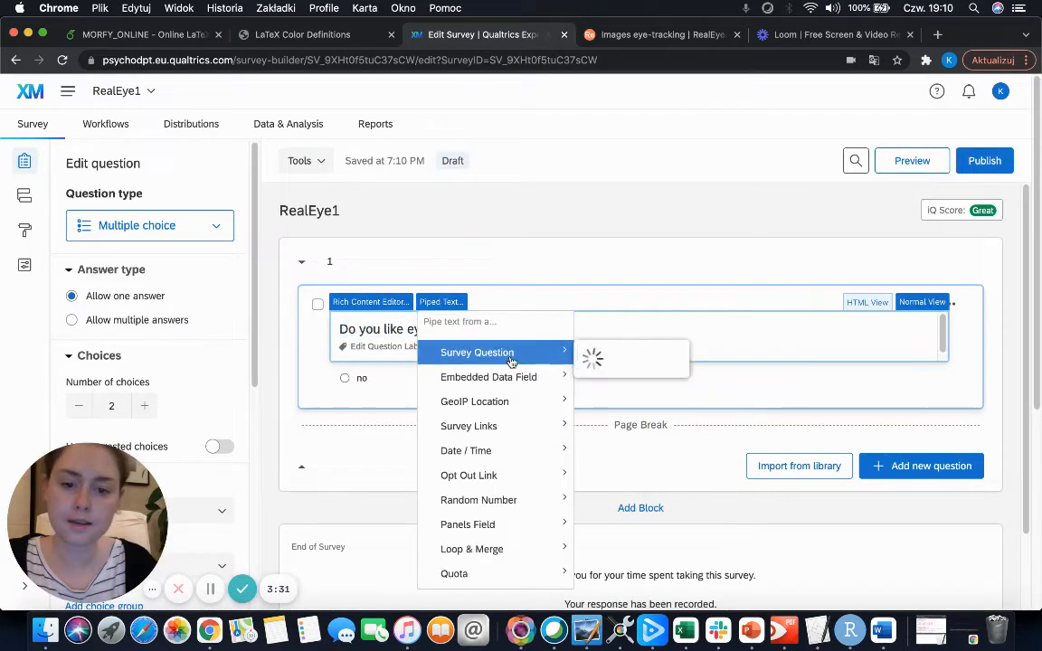
{"action": "mouse_move", "coordinate": [691, 392]}
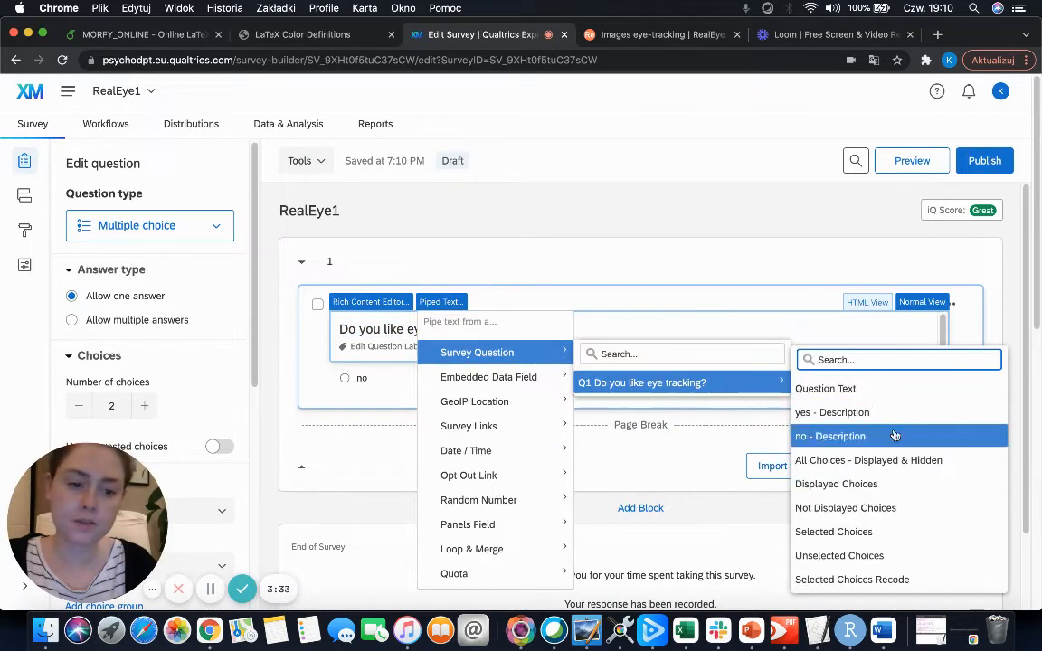
{"action": "left_click", "coordinate": [890, 536]}
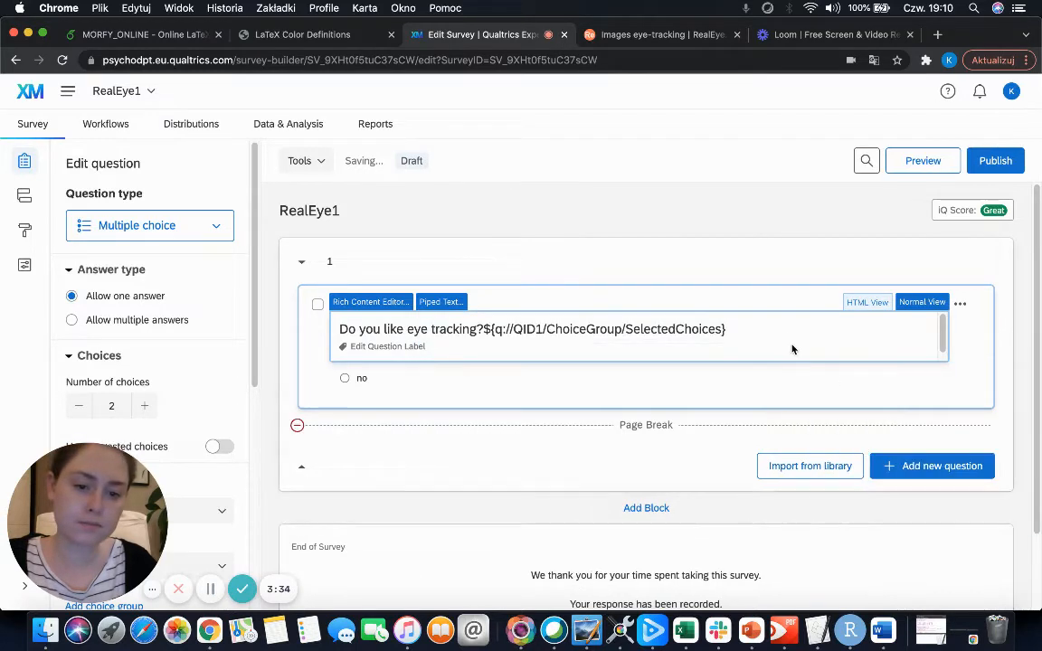
{"action": "left_click_drag", "start_coordinate": [749, 327], "coordinate": [492, 321]}
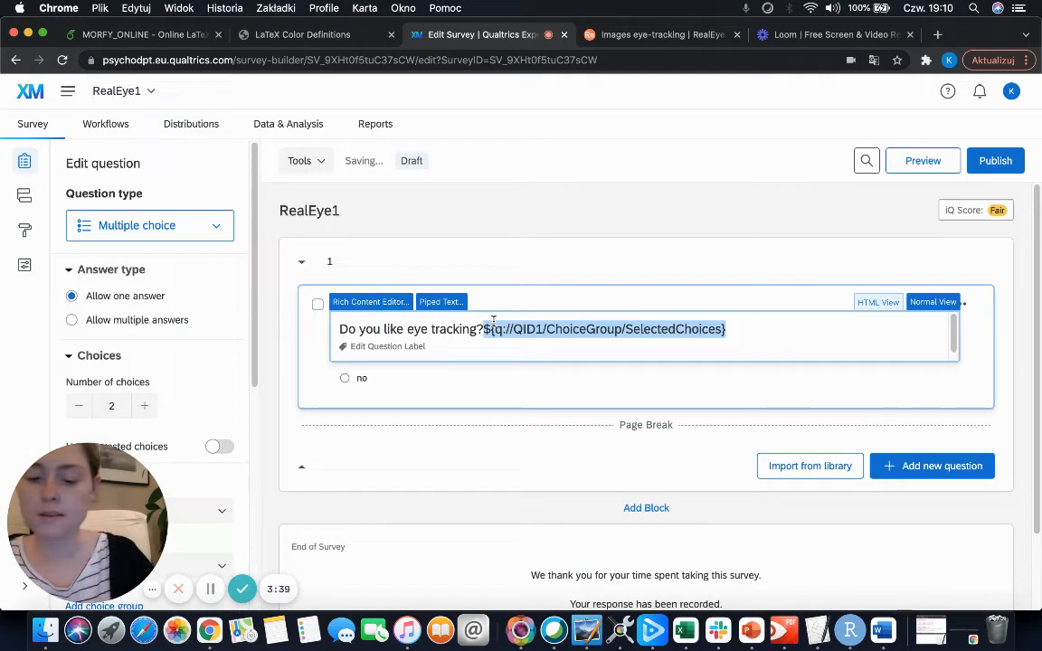
{"action": "key", "text": "BackSpace"}
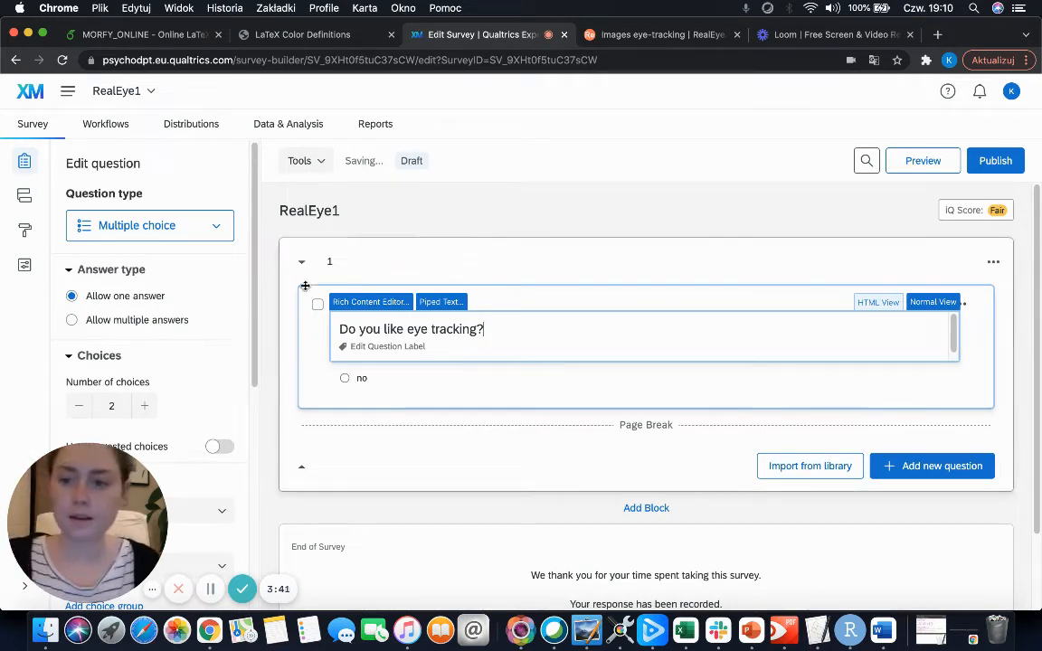
- Paste ${q://QID1/ChoiceGroup/SelectedChoices} after "&Q1Anwer=" at the end of the End of Survey redirect URL
{"action": "left_click", "coordinate": [25, 196]}
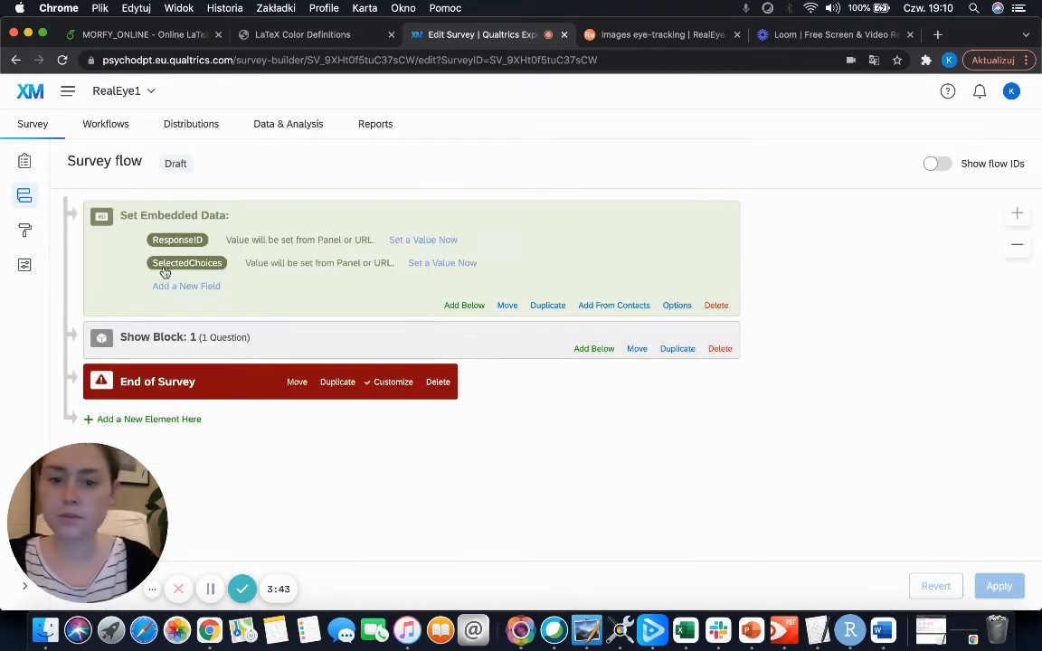
{"action": "left_click", "coordinate": [393, 382]}
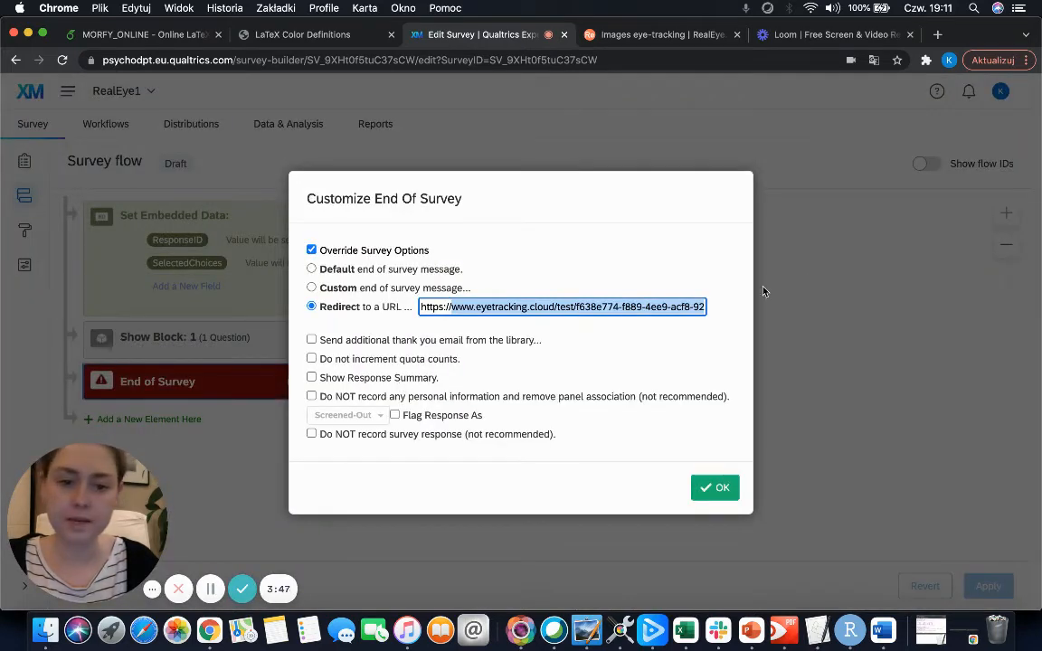
{"action": "left_click", "coordinate": [697, 305]}
{"action": "key", "text": "Right"}
{"action": "key", "text": "Right"}
{"action": "key", "text": "Right"}
{"action": "key", "text": "Right"}
{"action": "key", "text": "Right"}
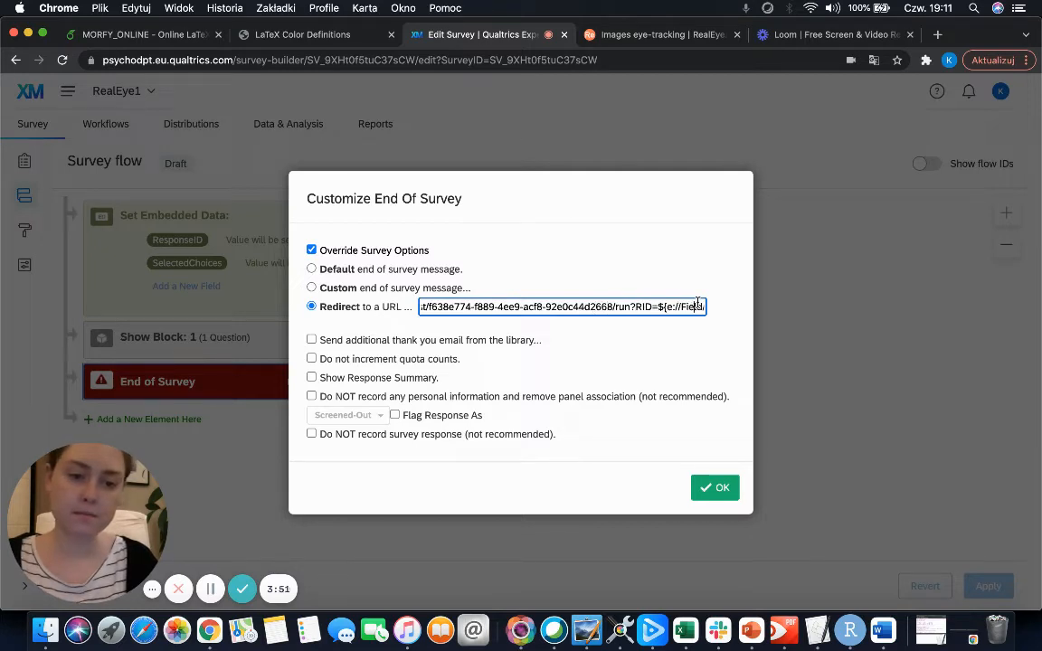
{"action": "key", "text": "Right"}
{"action": "key", "text": "Right"}
{"action": "key", "text": "Right"}
{"action": "key", "text": "Right"}
{"action": "key", "text": "Right"}
{"action": "key", "text": "Right"}
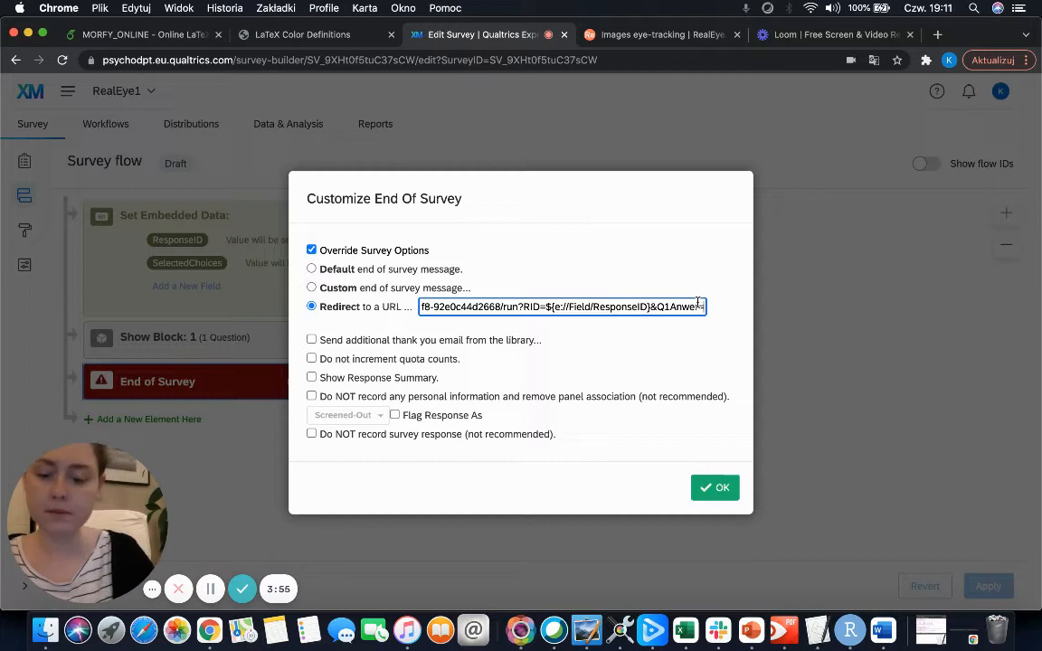
{"action": "type", "text": "${q://QID1/ChoiceGroup/SelectedChoices}"}
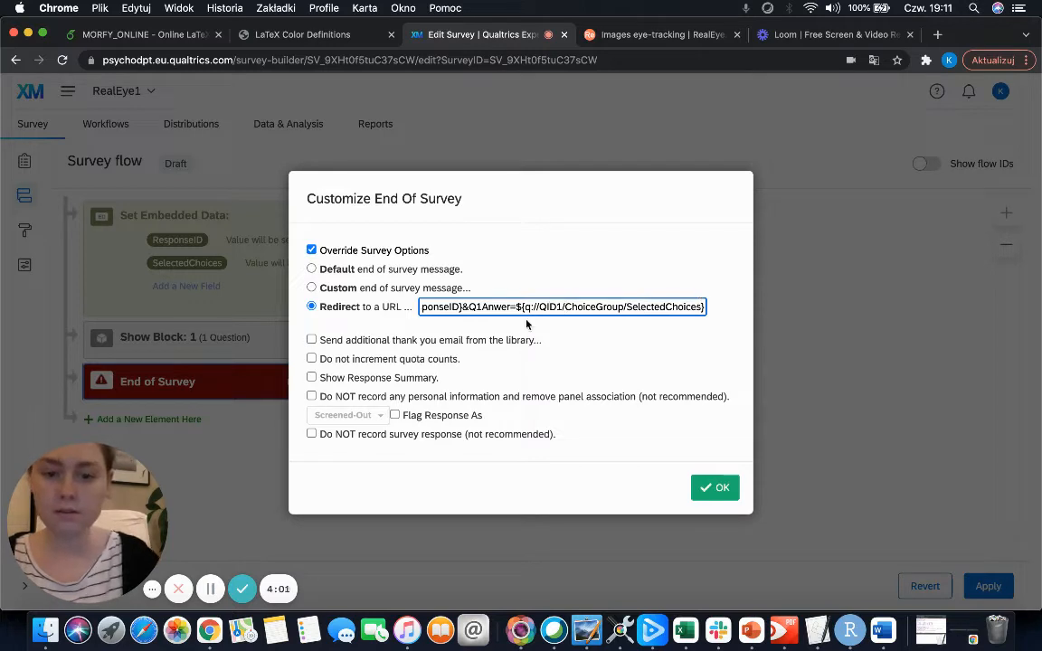
- Correct the parameter name in the redirect URL to "Q1Answer" and apply the survey flow changes
{"action": "type", "text": "s"}
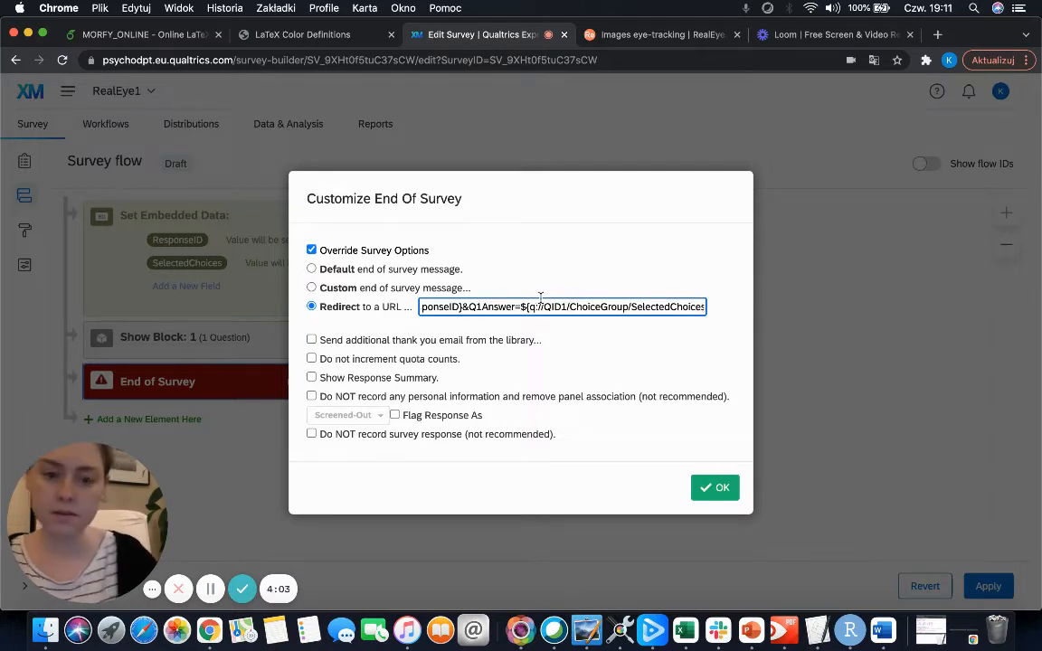
{"action": "left_click", "coordinate": [722, 488]}
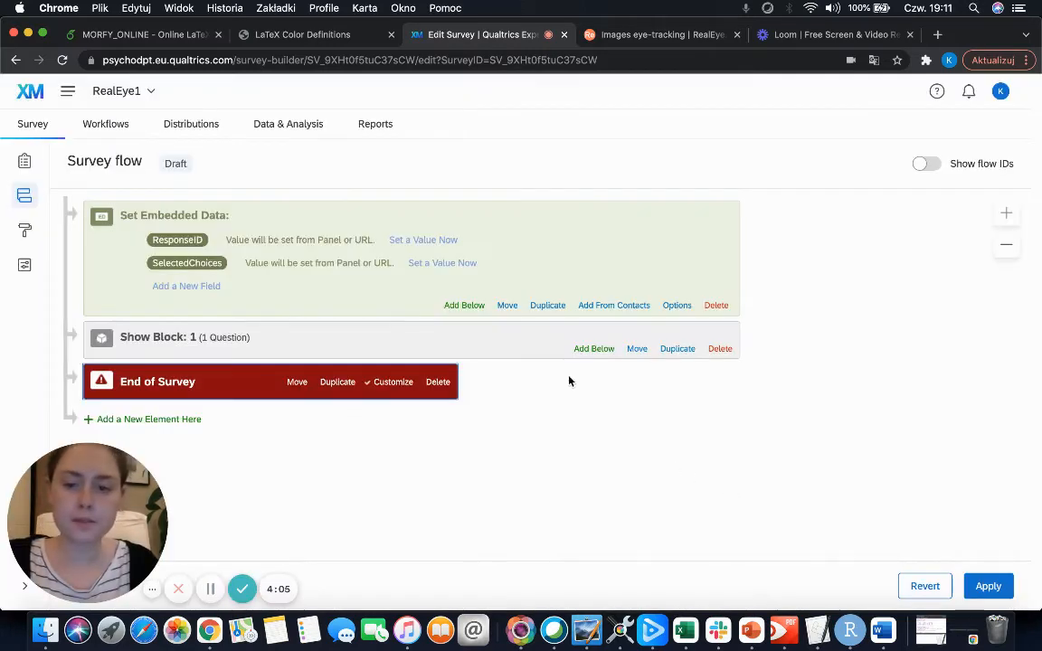
{"action": "left_click", "coordinate": [988, 585]}
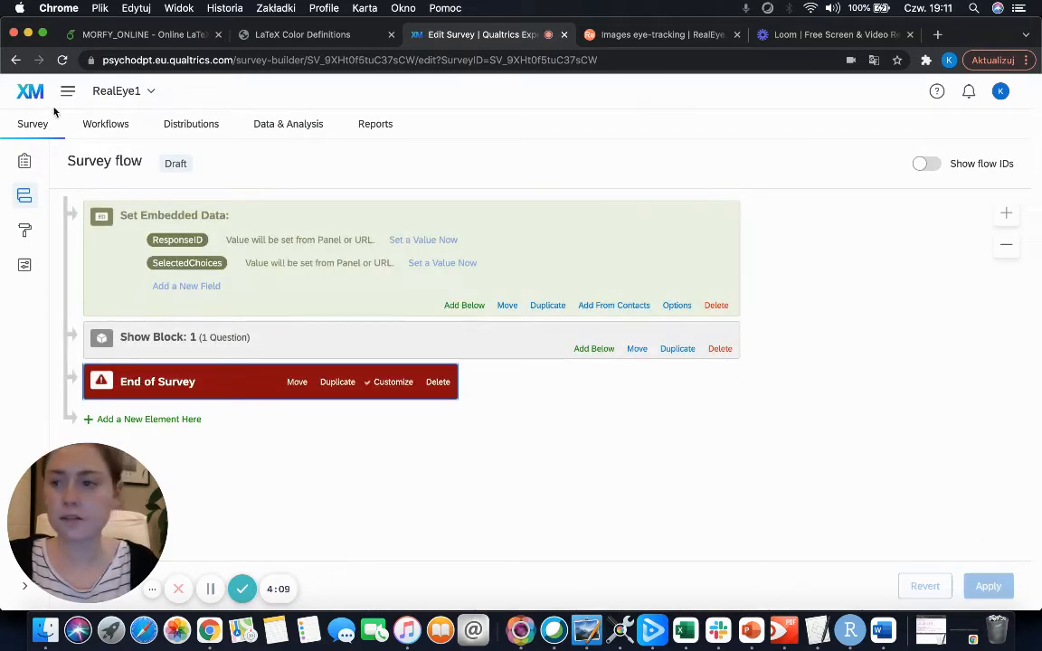
- Return to the survey builder and publish the RealEye1 survey
{"action": "left_click", "coordinate": [202, 269]}
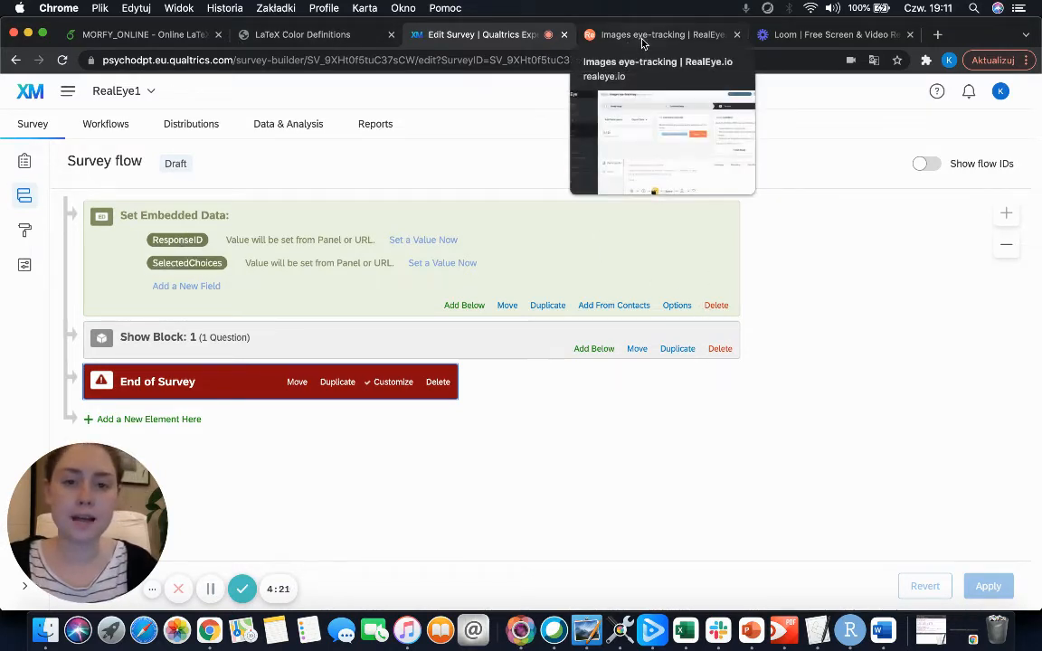
{"action": "left_click", "coordinate": [38, 131]}
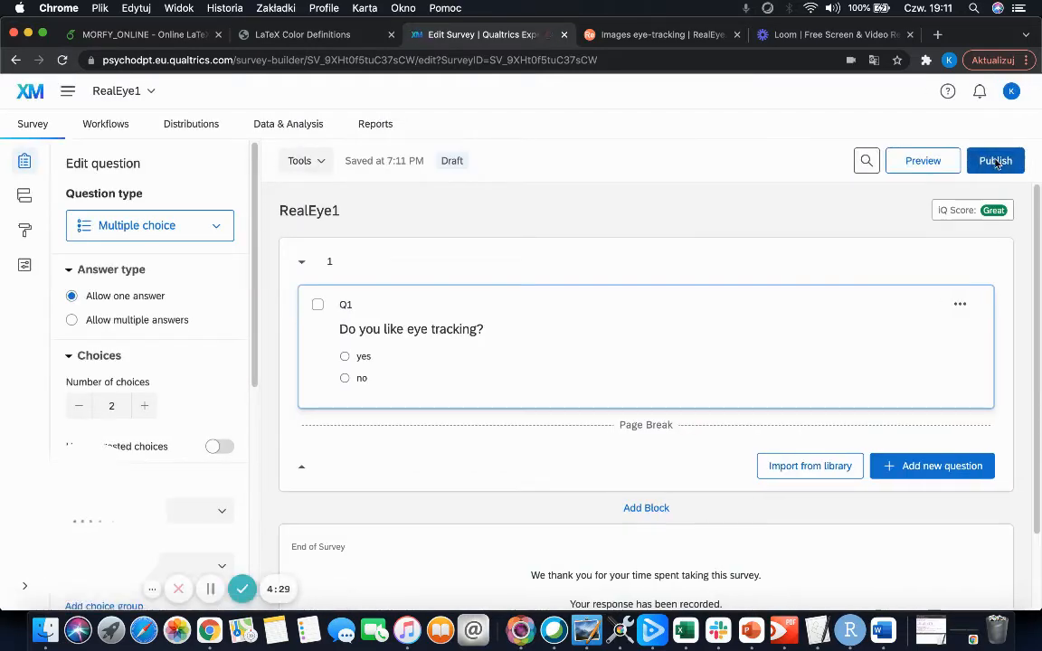
{"action": "left_click", "coordinate": [995, 161]}
{"action": "left_click", "coordinate": [729, 491]}
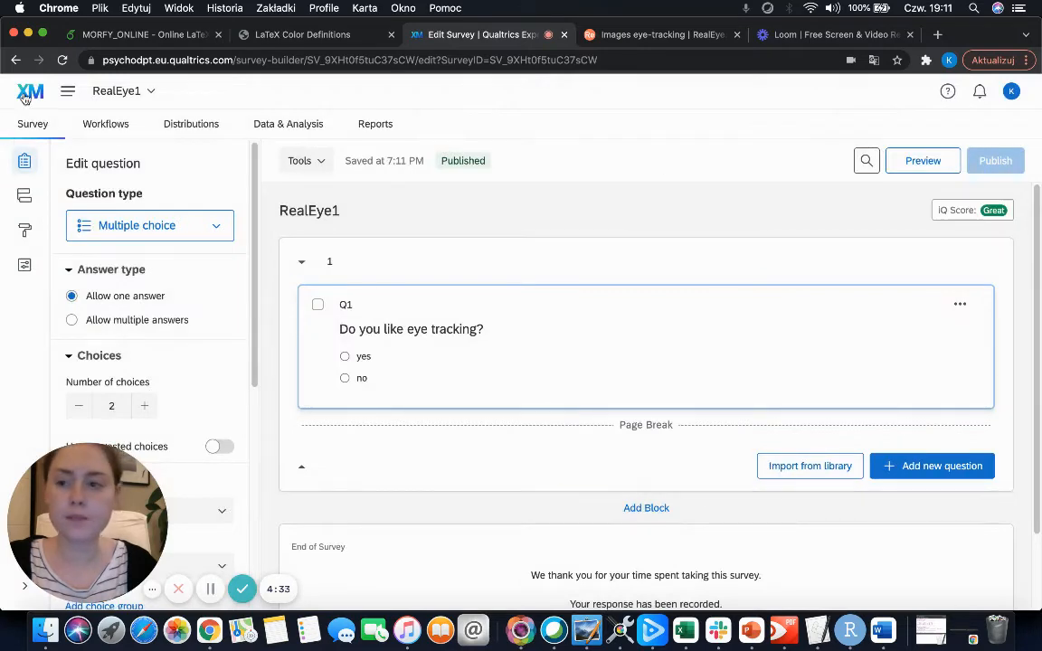
- Open the RealEye2 survey's flow and add an Embedded Data element below the Default Question Block
{"action": "left_click", "coordinate": [24, 98]}
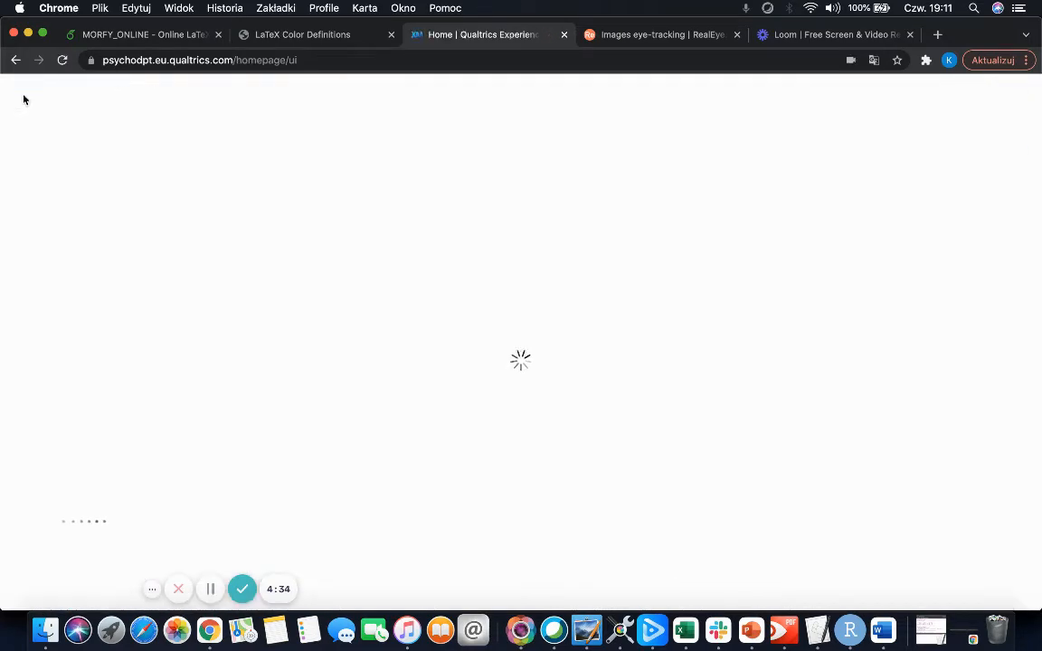
{"action": "left_click", "coordinate": [79, 398]}
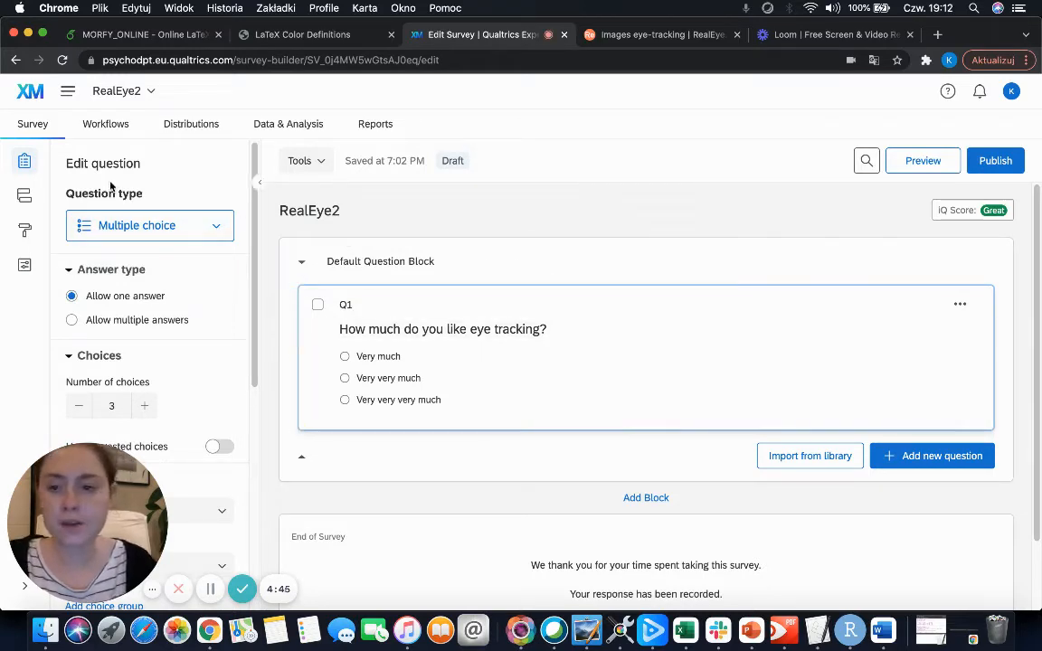
{"action": "left_click", "coordinate": [29, 200]}
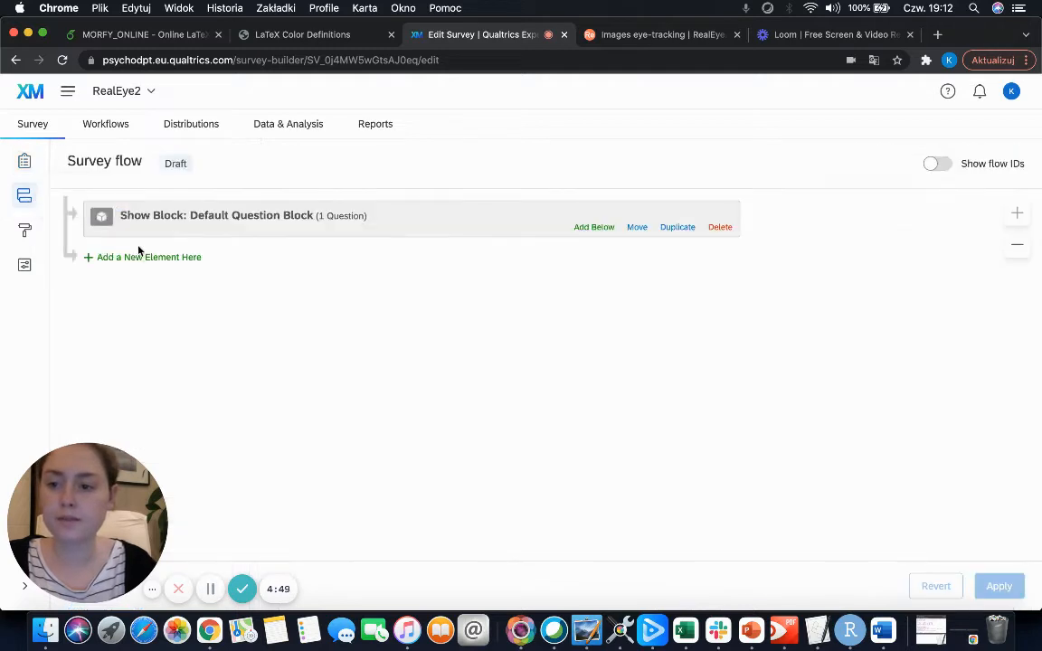
{"action": "left_click", "coordinate": [139, 257]}
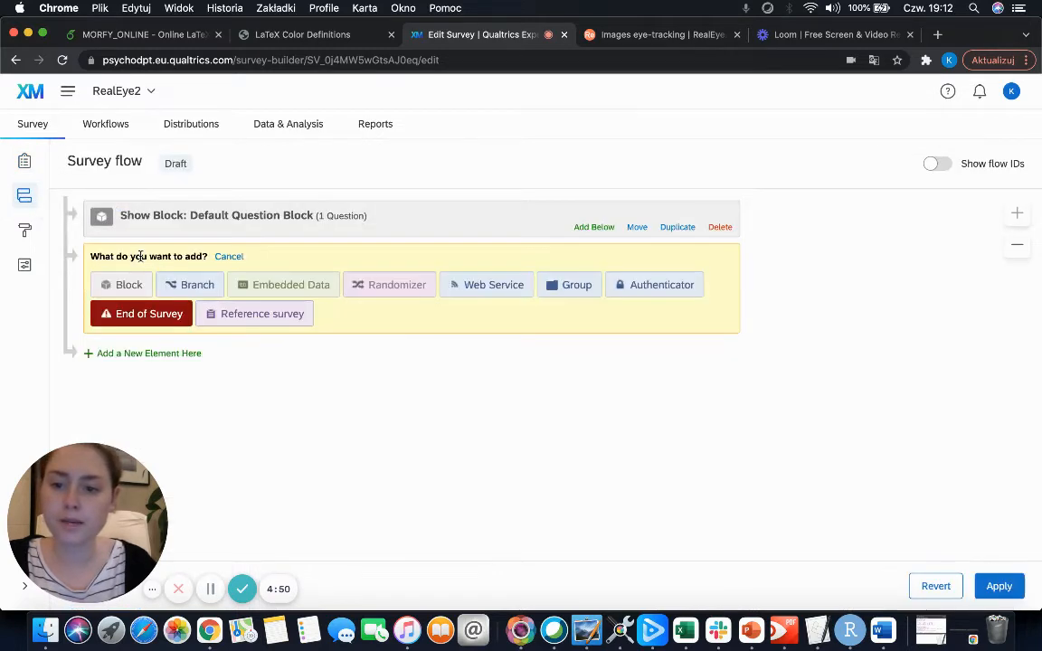
{"action": "left_click", "coordinate": [276, 285]}
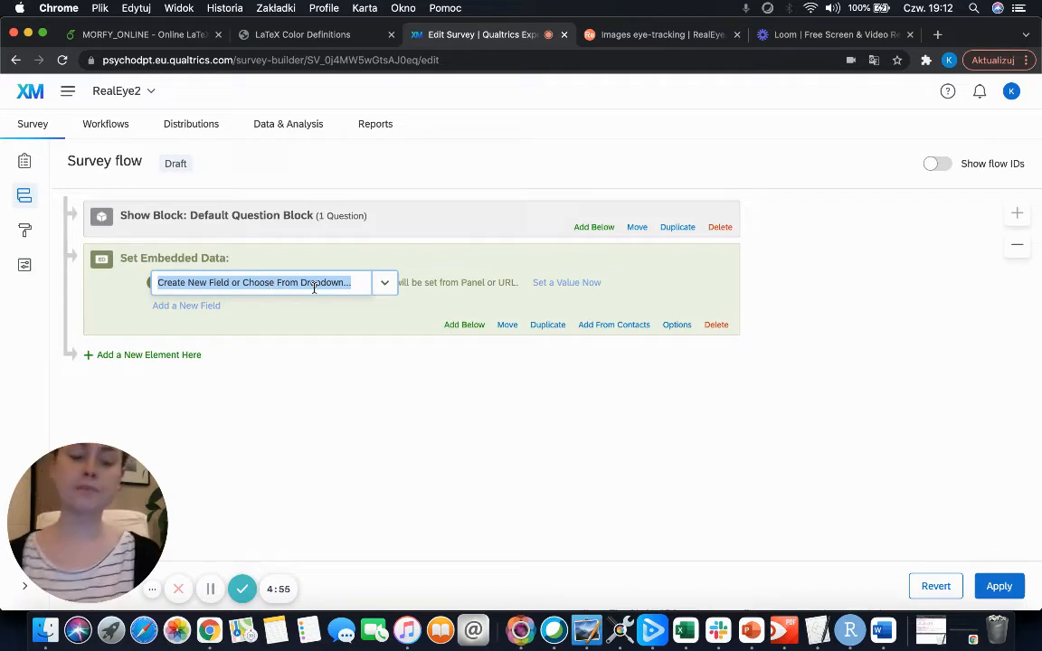
- Name the new embedded data field "realeye-tester-id"
{"action": "key", "text": "BackSpace"}
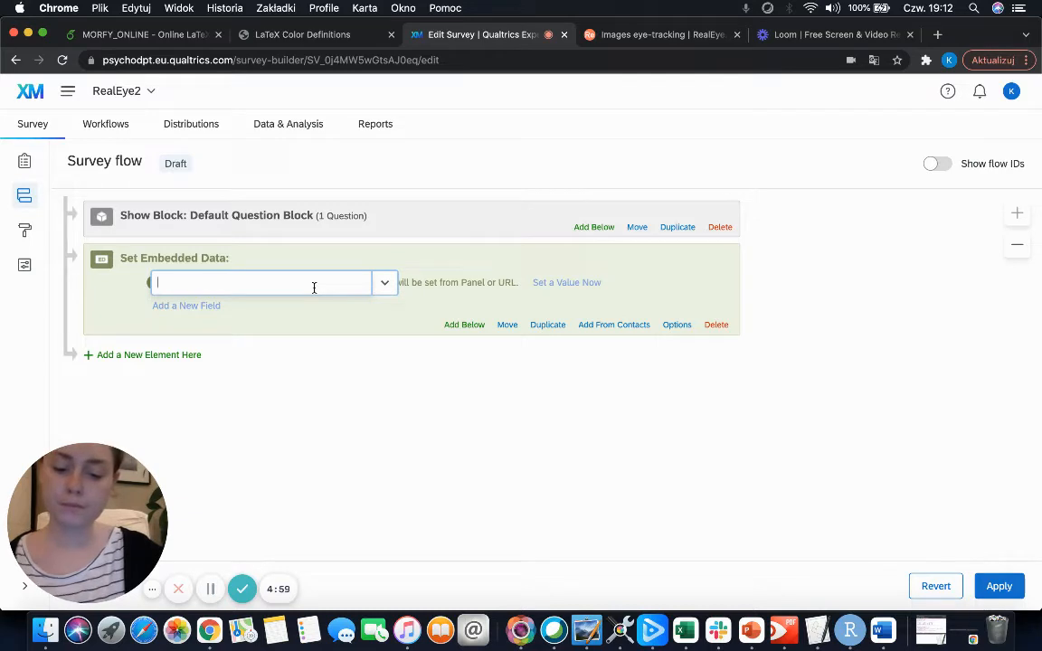
{"action": "type", "text": "real"}
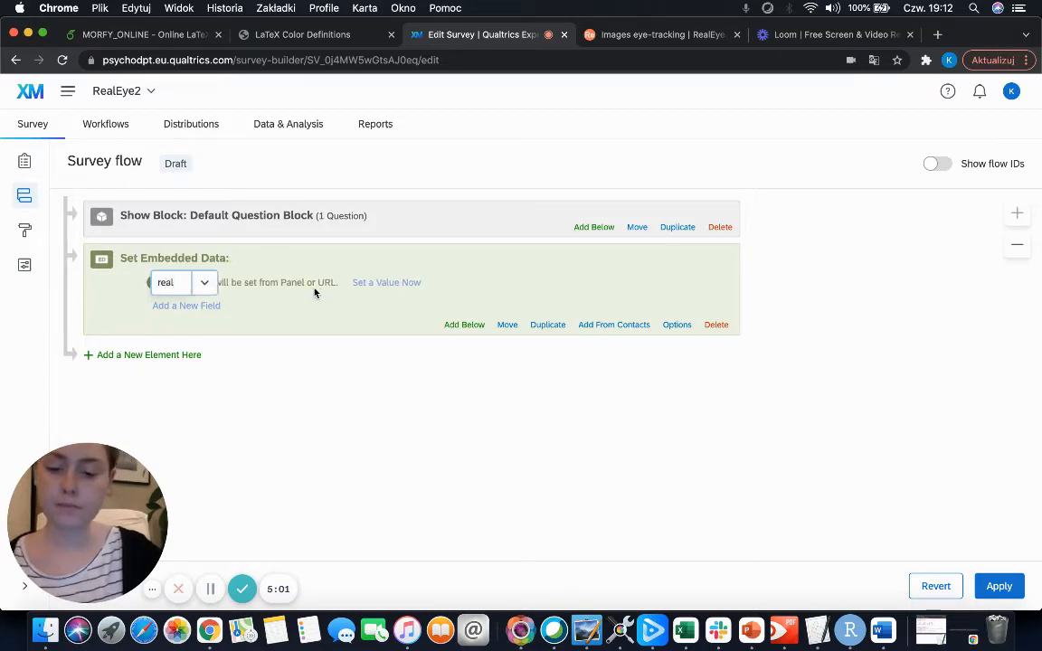
{"action": "type", "text": "eye"}
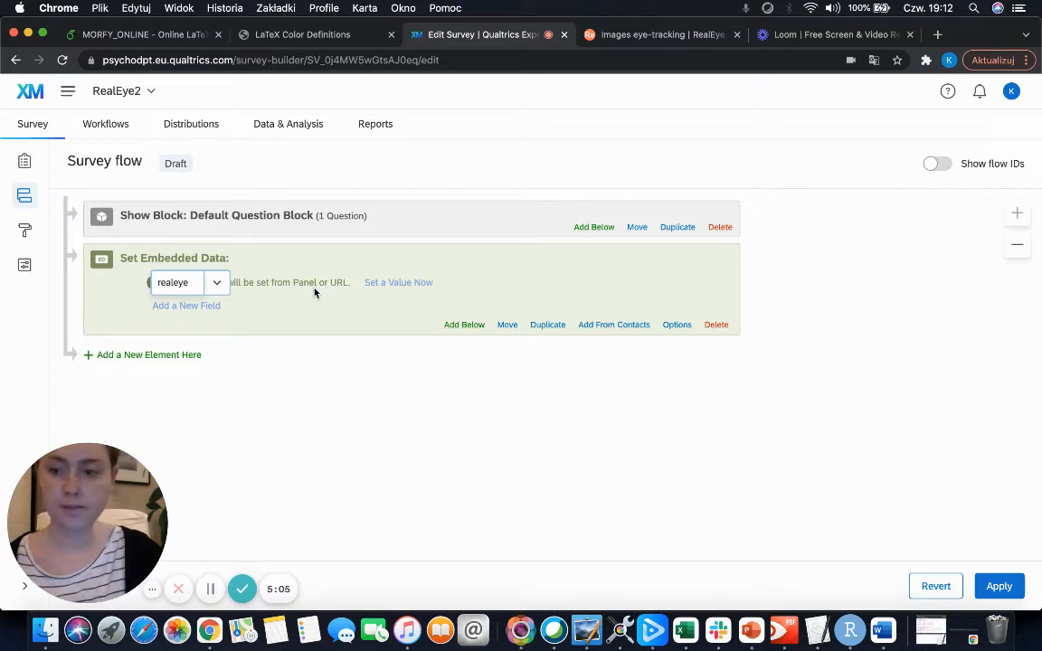
{"action": "type", "text": "-"}
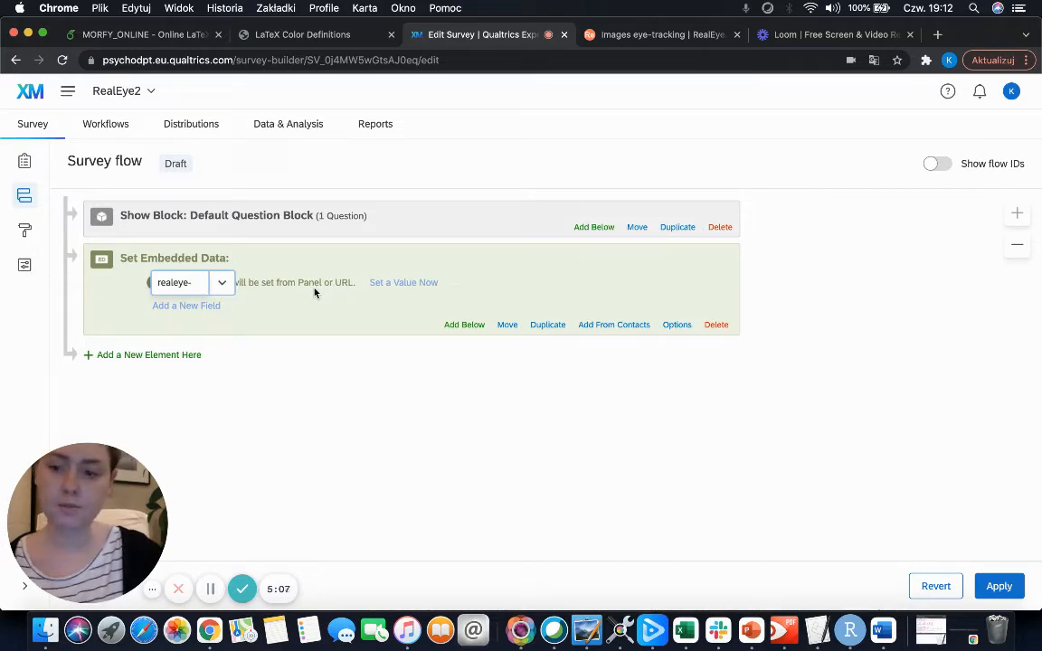
{"action": "type", "text": "tester-"}
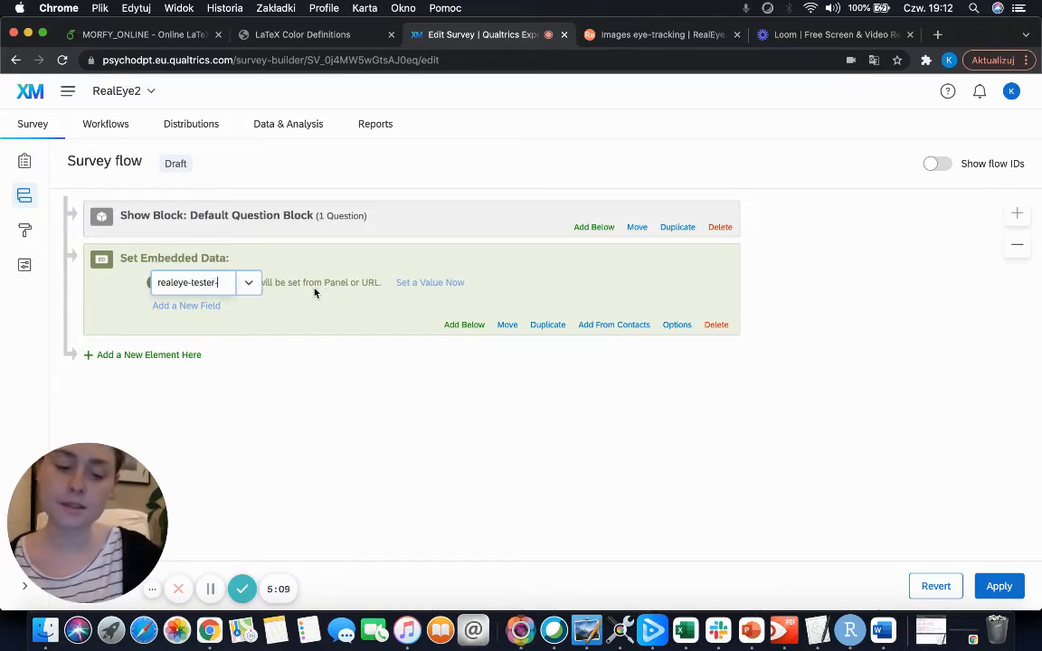
{"action": "type", "text": "id"}
{"action": "left_click", "coordinate": [355, 354]}
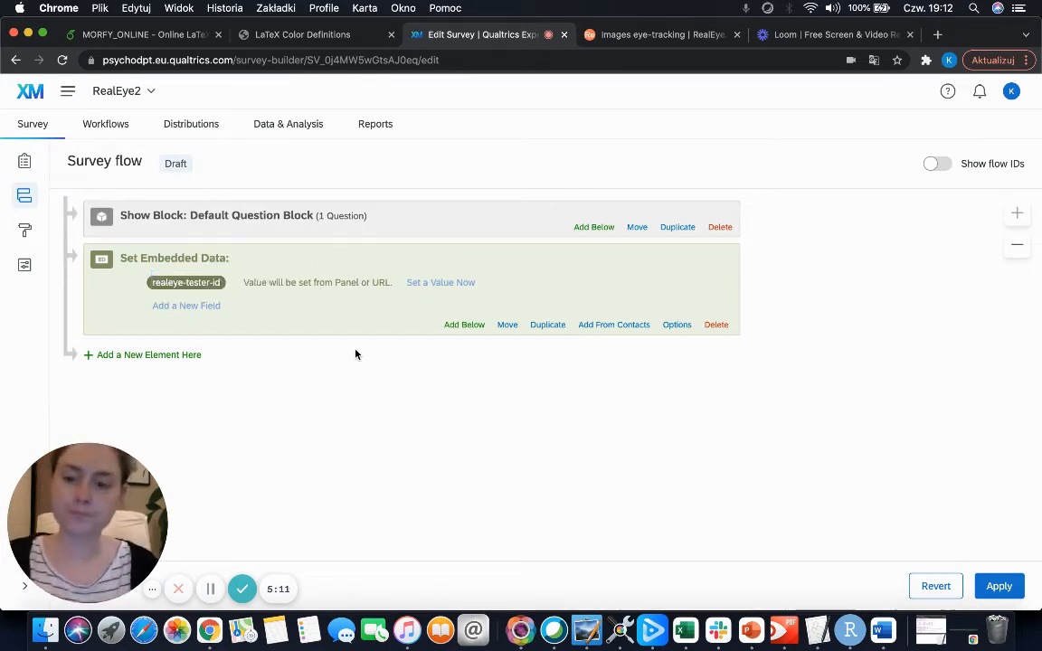
- Move the Set Embedded Data element above the Default Question Block and apply the survey flow changes
{"action": "left_click_drag", "start_coordinate": [513, 324], "coordinate": [505, 203]}
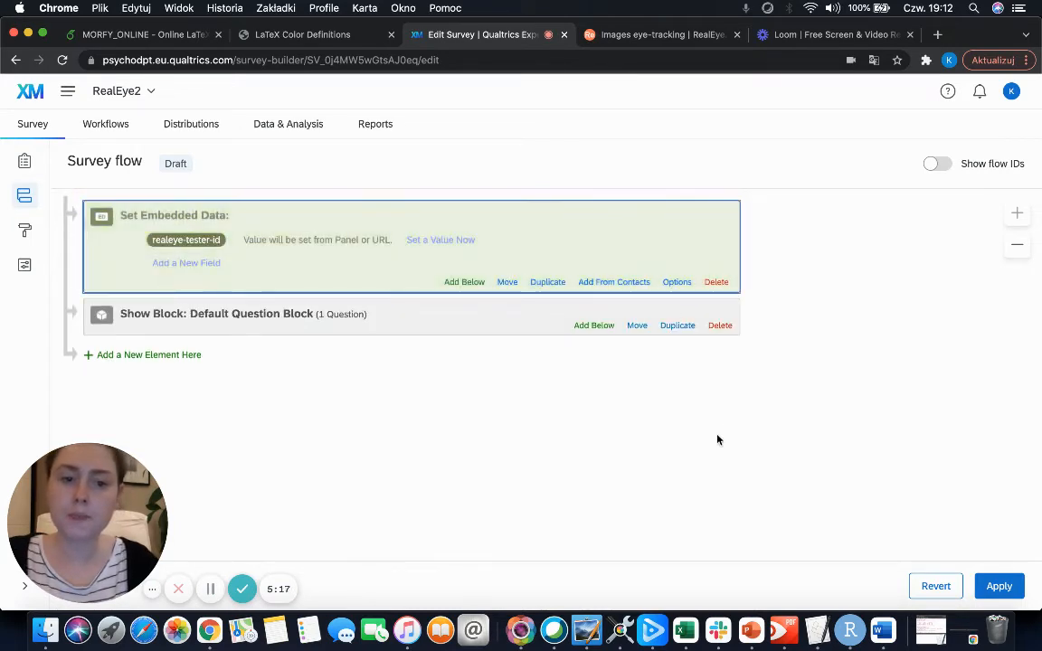
{"action": "left_click", "coordinate": [995, 586]}
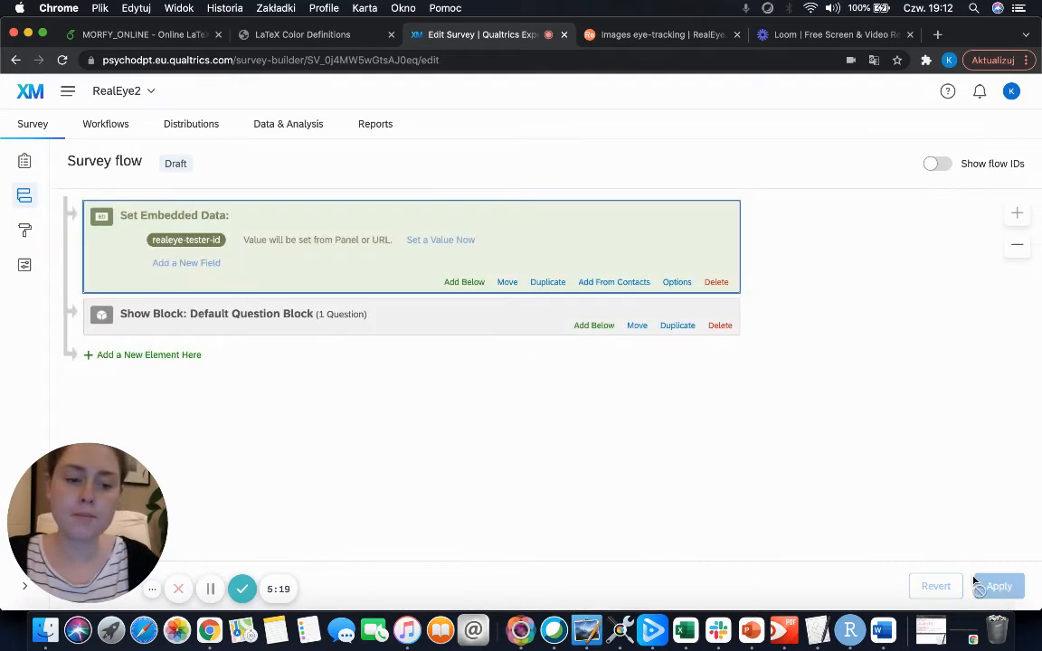
- Return to the survey builder and publish the RealEye2 survey
{"action": "left_click", "coordinate": [33, 124]}
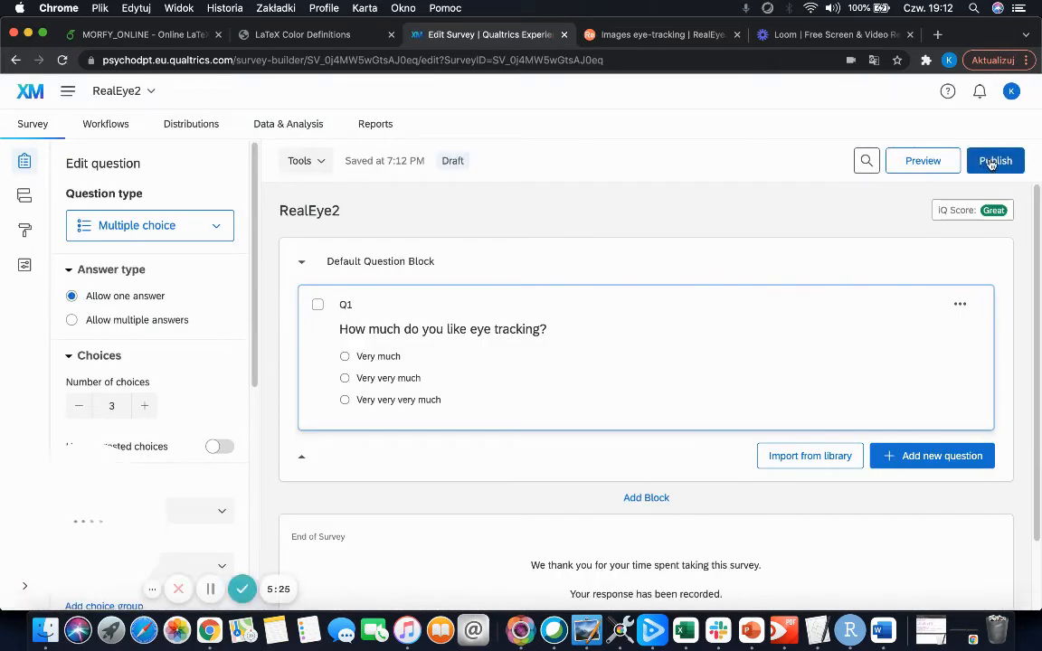
{"action": "left_click", "coordinate": [992, 163]}
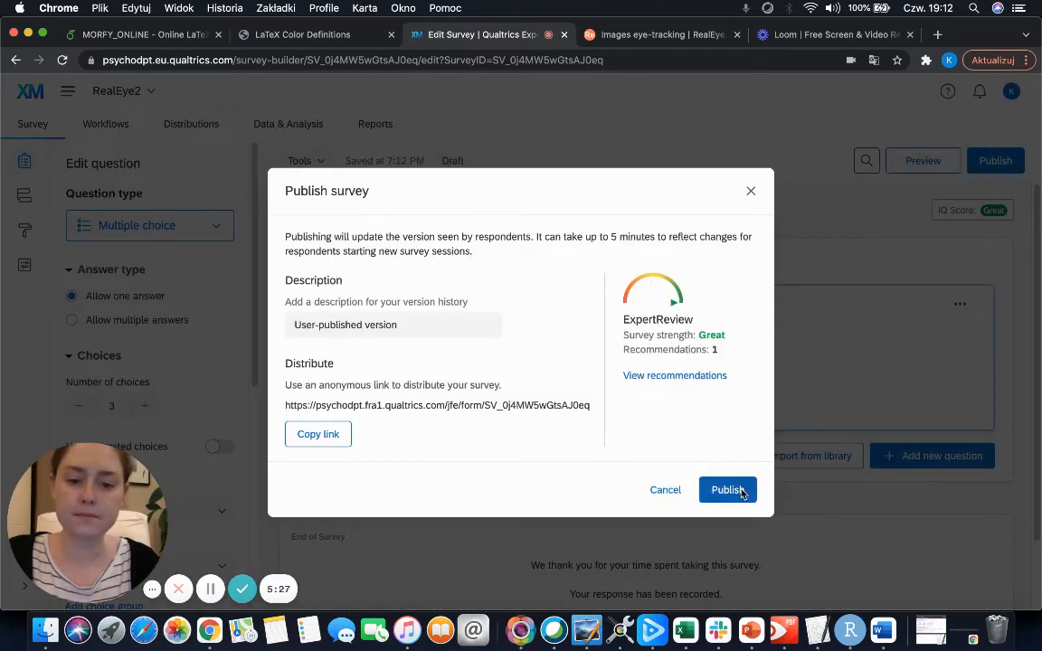
{"action": "left_click", "coordinate": [740, 489]}
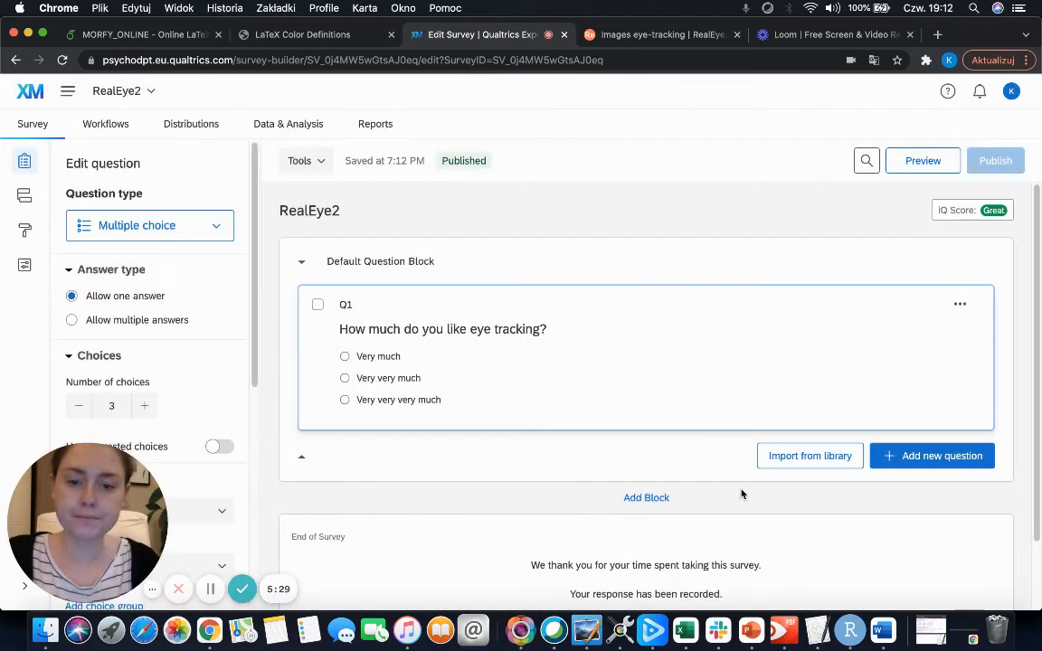
- Open the RealEye1 survey's distribution options and copy its anonymous survey link
{"action": "left_click", "coordinate": [28, 90]}
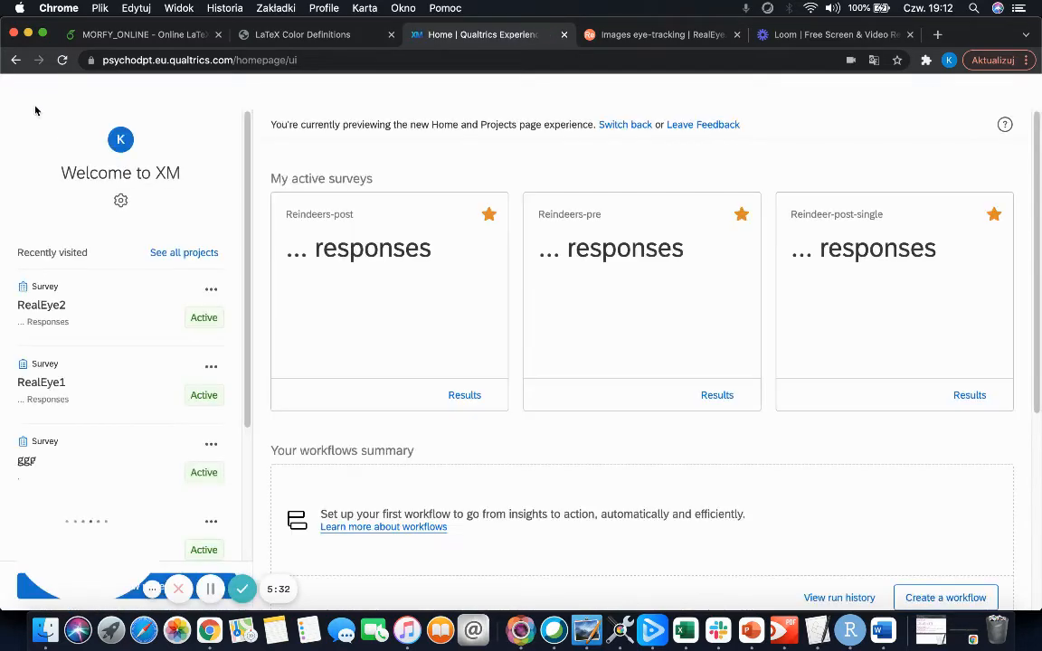
{"action": "left_click", "coordinate": [54, 383]}
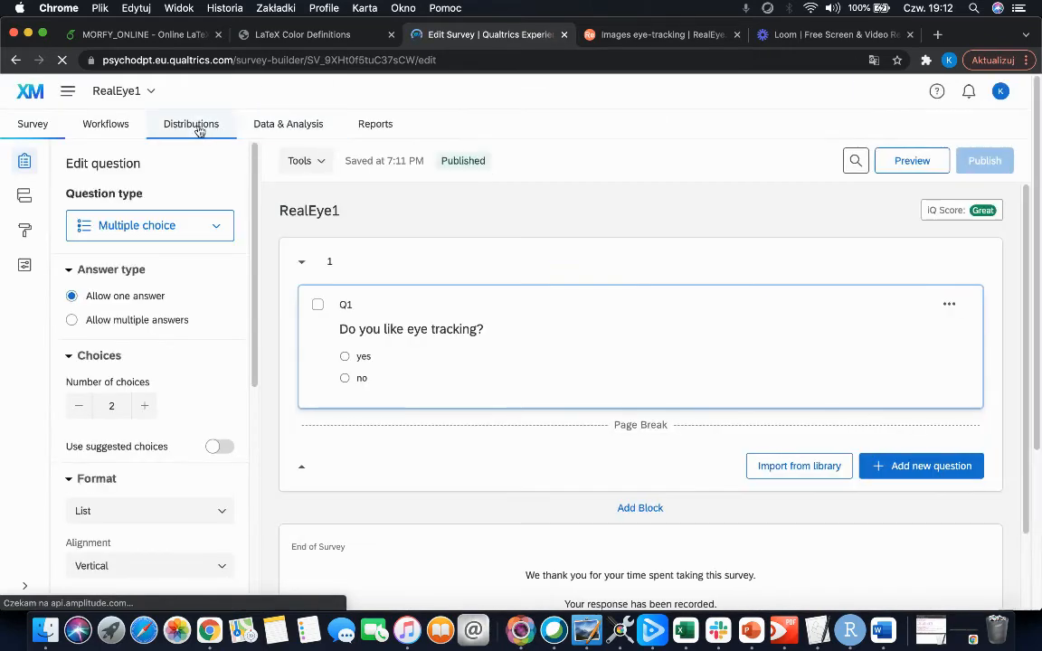
{"action": "left_click", "coordinate": [198, 128]}
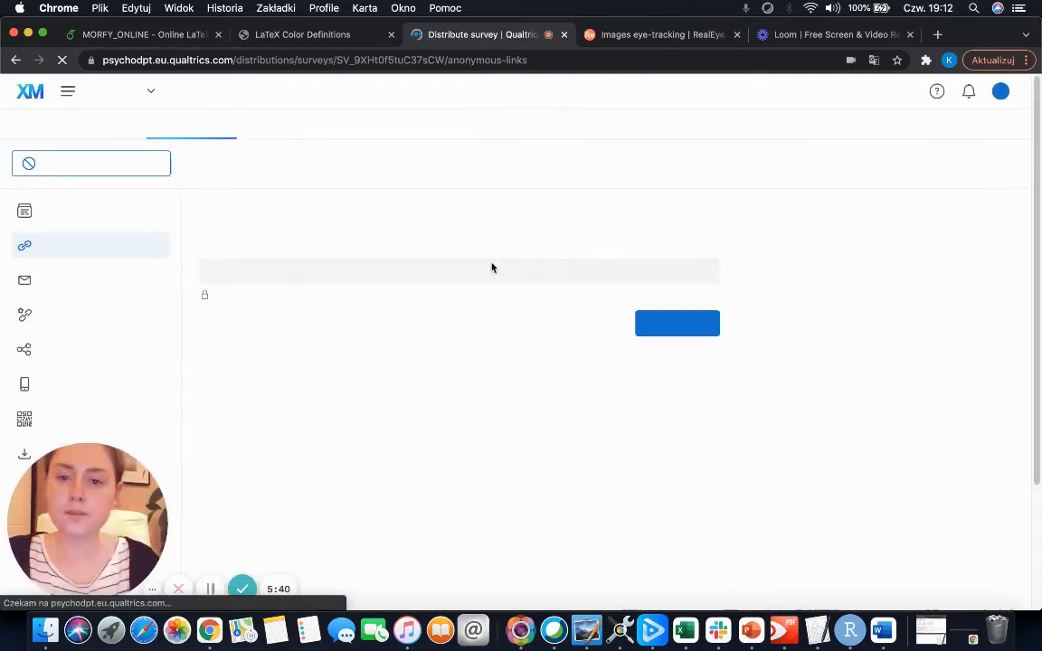
{"action": "left_click", "coordinate": [548, 271]}
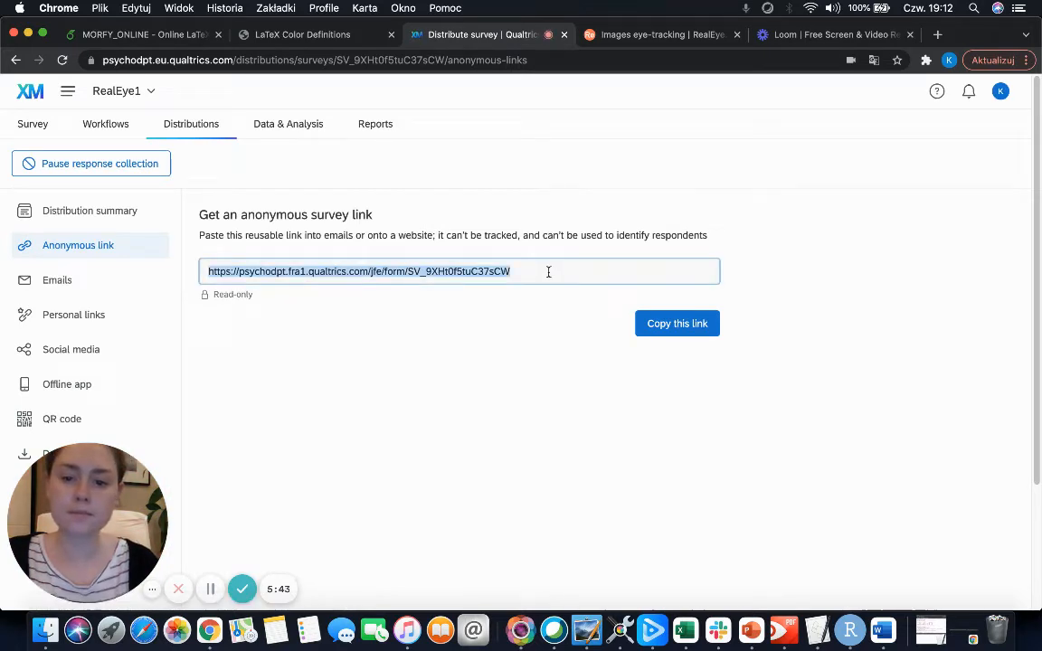
{"action": "key", "text": "super+c"}
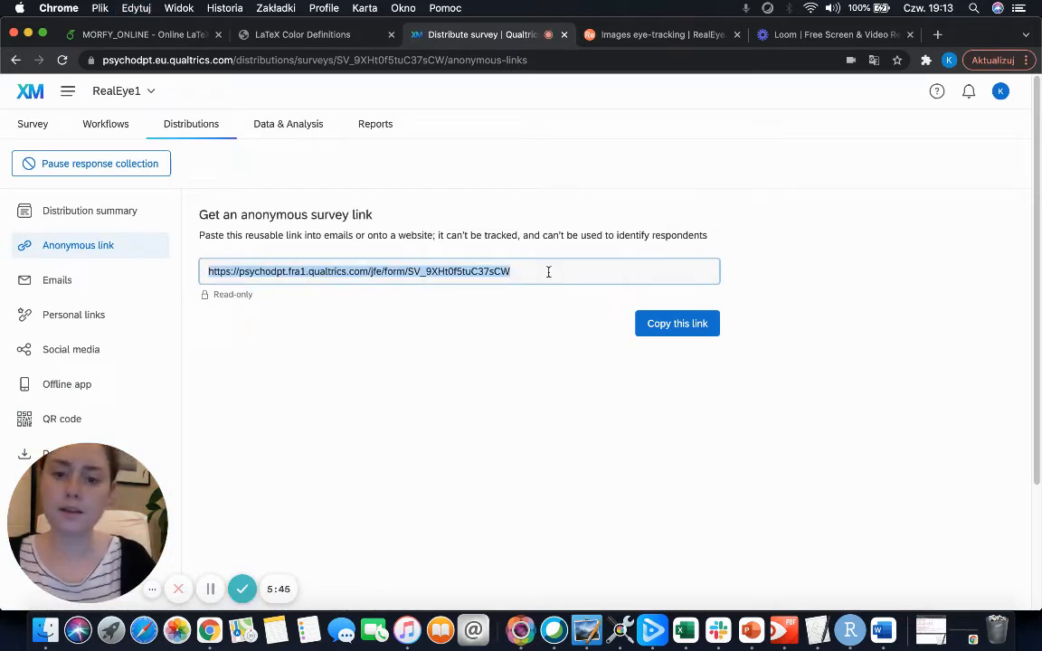
- Load the copied survey link in a new browser tab and submit the answer "yes" to "Do you like eye tracking?"
{"action": "left_click", "coordinate": [938, 34]}
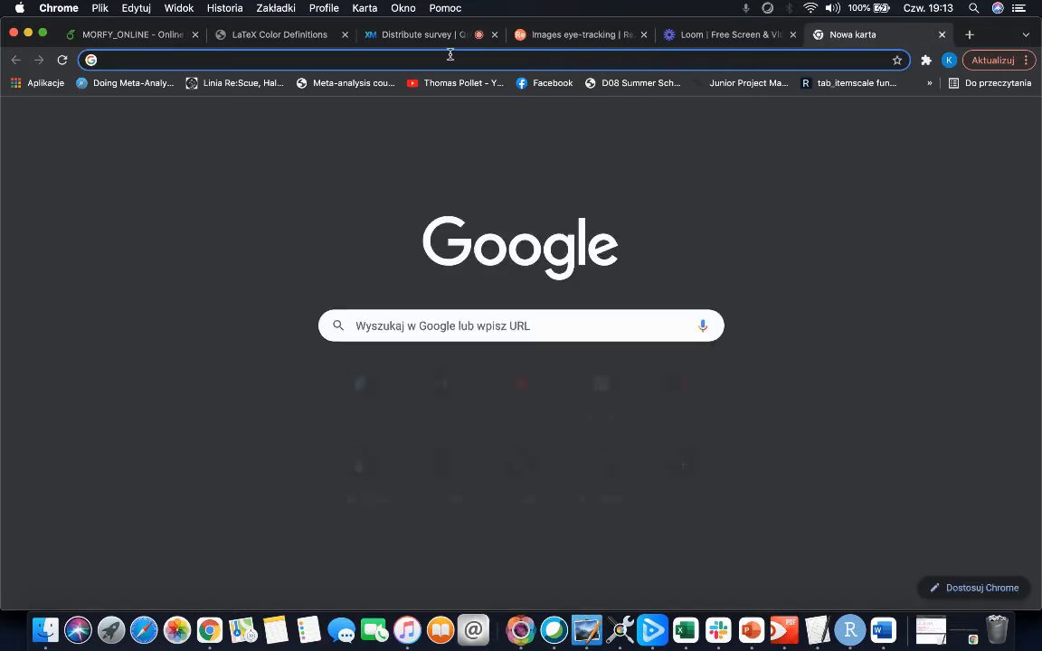
{"action": "key", "text": "super+v"}
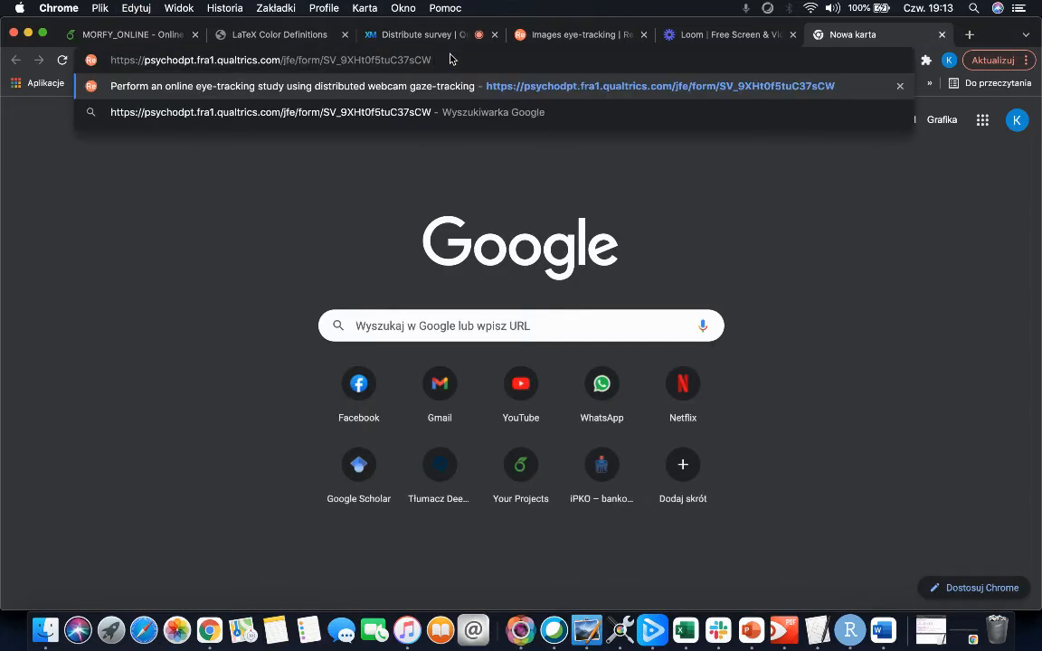
{"action": "key", "text": "Return"}
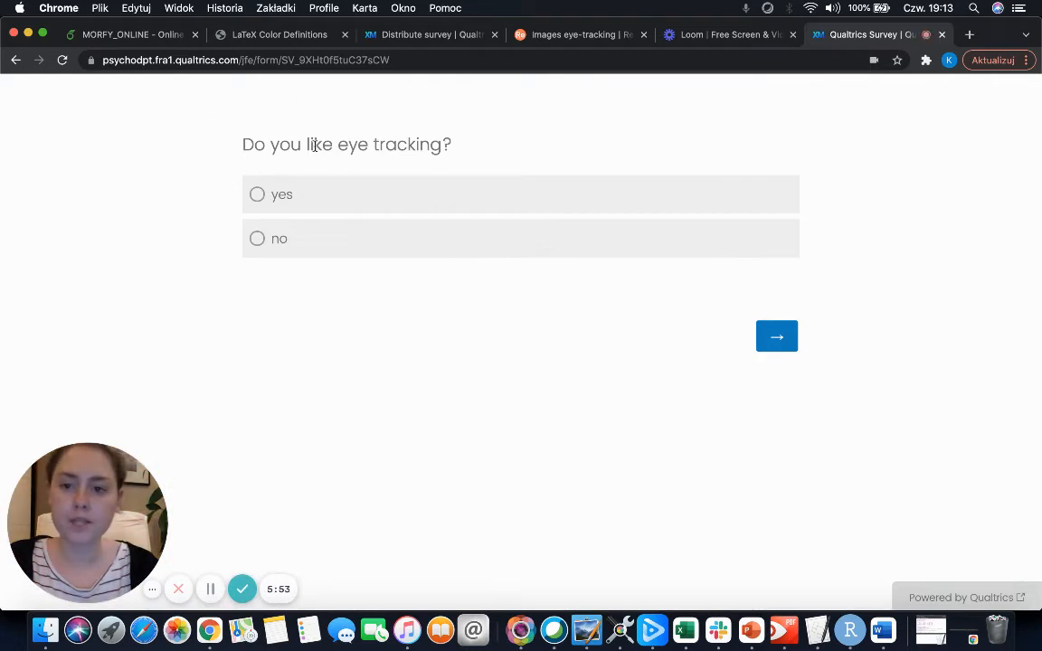
{"action": "left_click", "coordinate": [318, 199]}
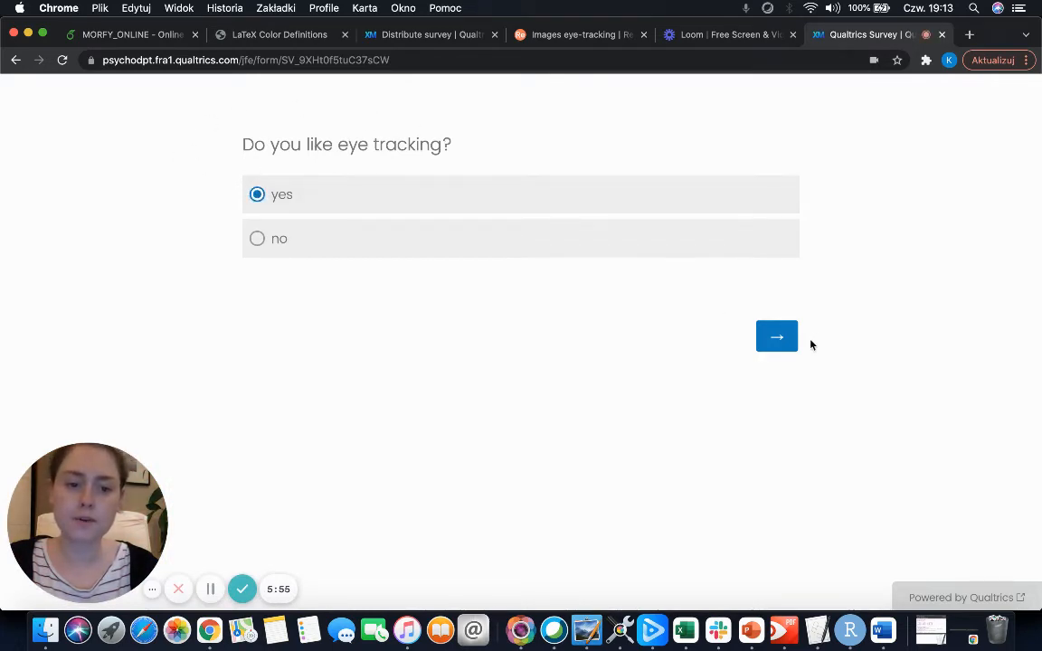
{"action": "left_click", "coordinate": [782, 338]}
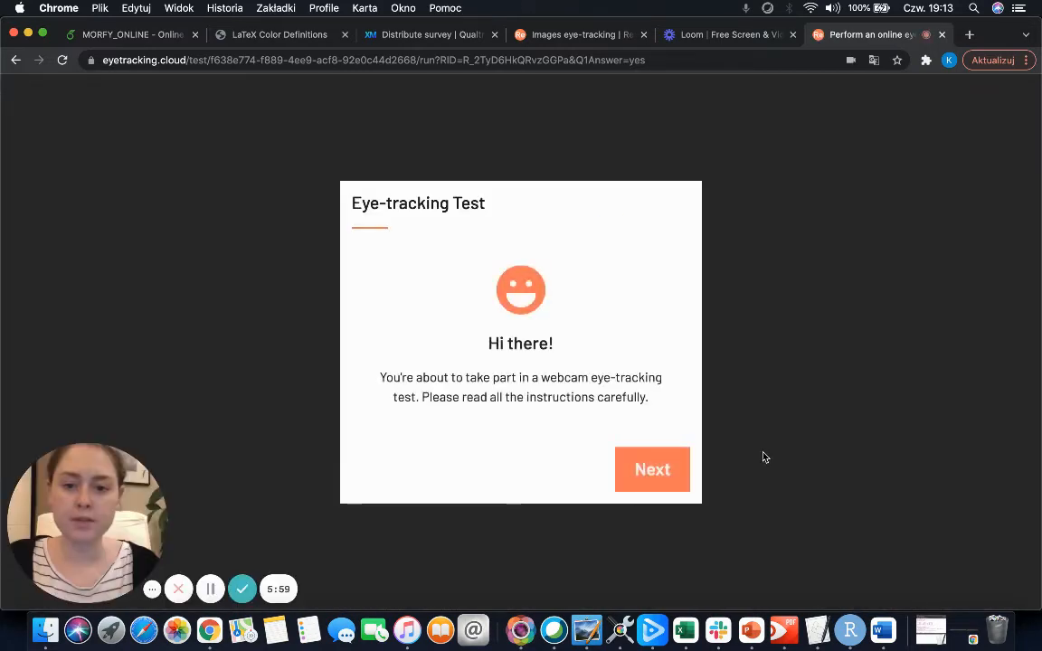
- Go through the eye-tracking test instructions with the browser in full screen and confirm that the face is inside the green frame
{"action": "left_click", "coordinate": [666, 471]}
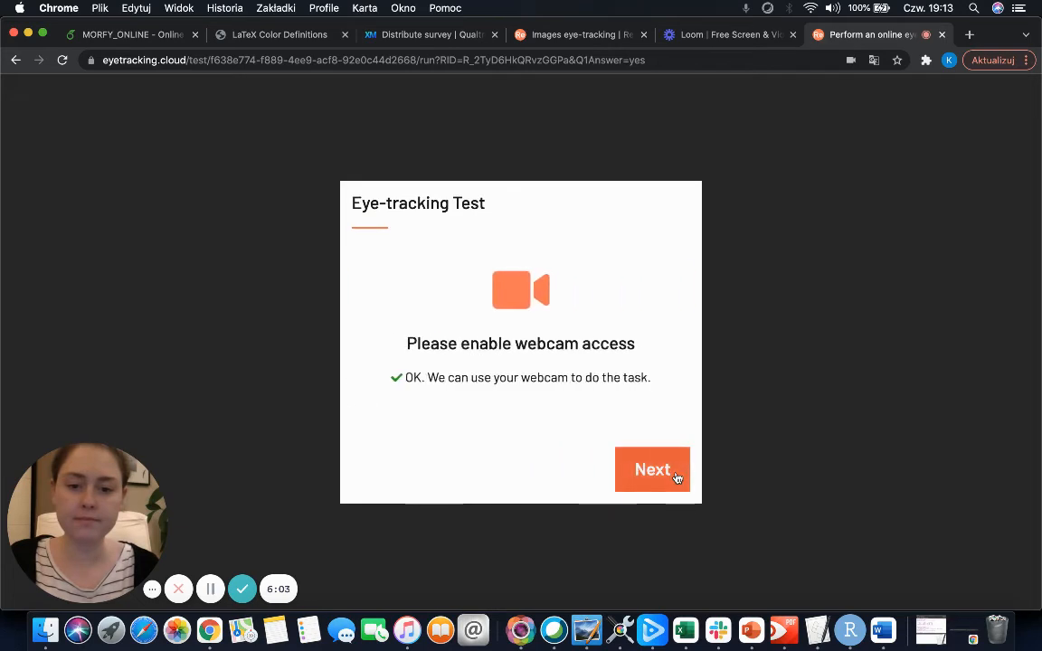
{"action": "left_click", "coordinate": [675, 474]}
{"action": "left_click", "coordinate": [675, 474]}
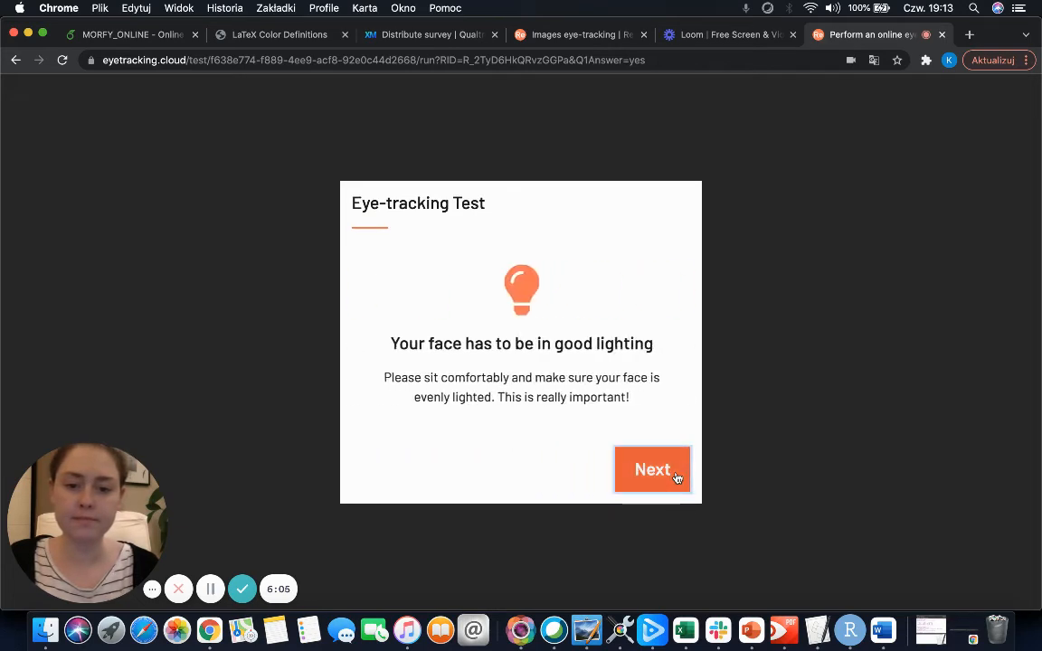
{"action": "left_click", "coordinate": [677, 477]}
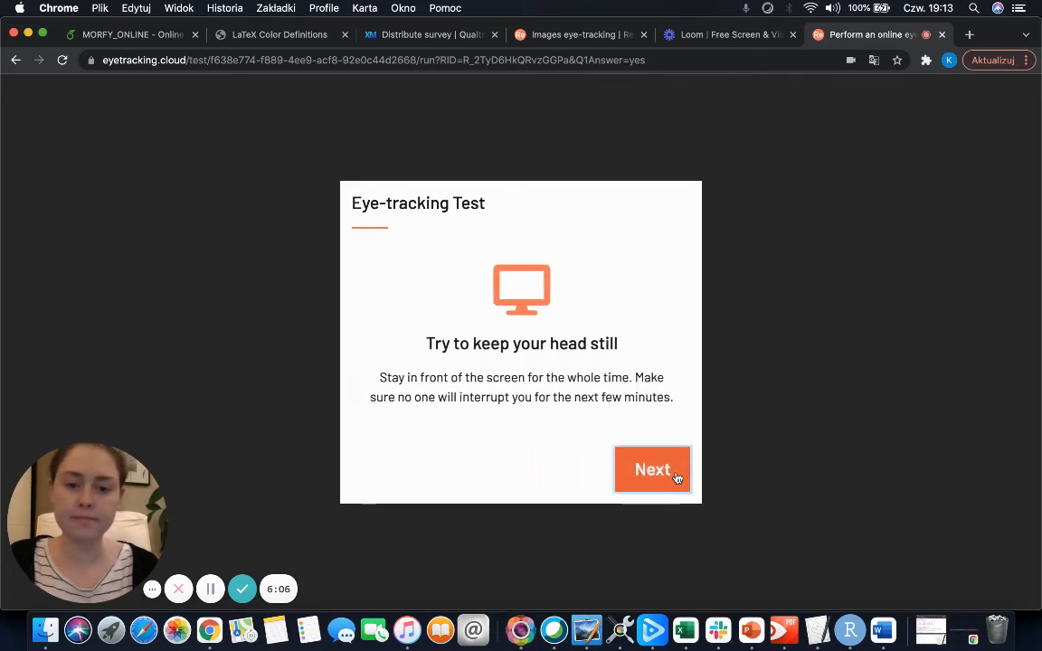
{"action": "left_click", "coordinate": [43, 35]}
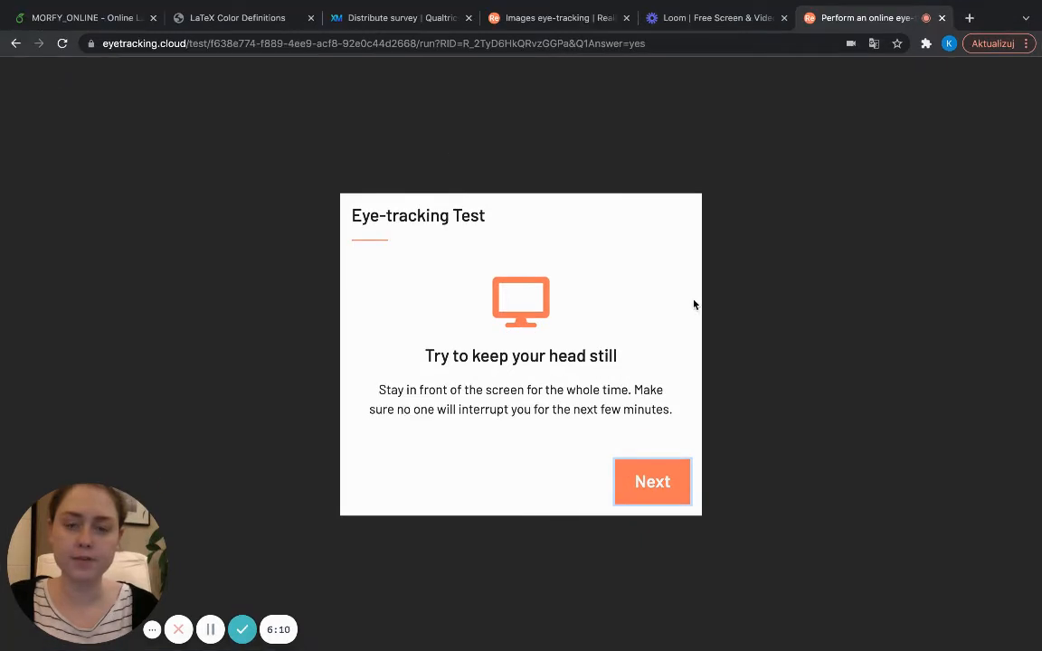
{"action": "left_click", "coordinate": [644, 482]}
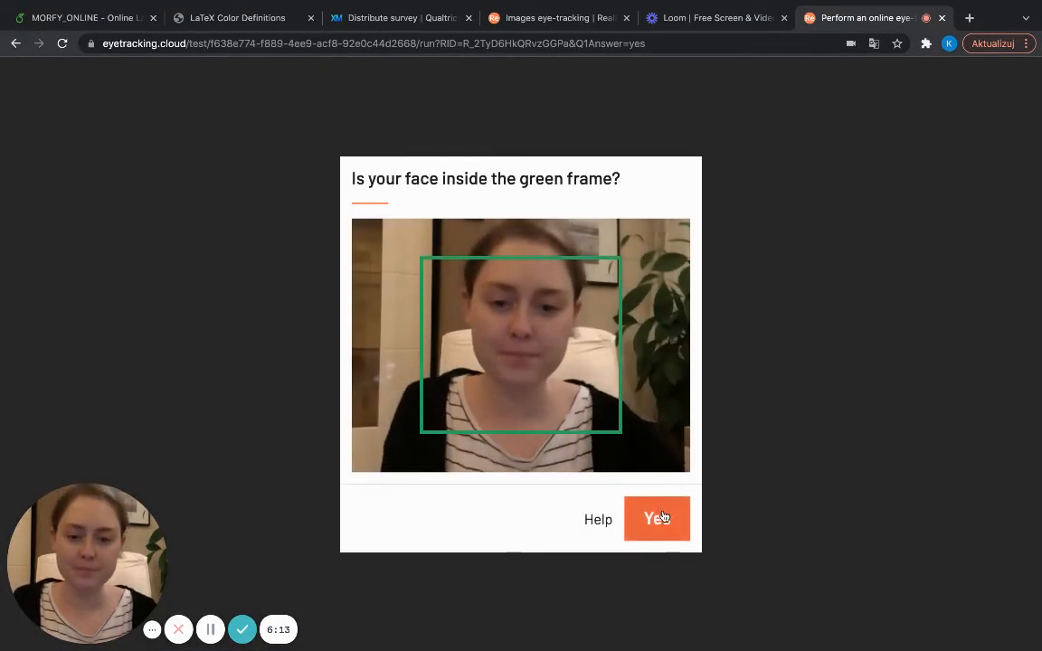
{"action": "left_click", "coordinate": [657, 518]}
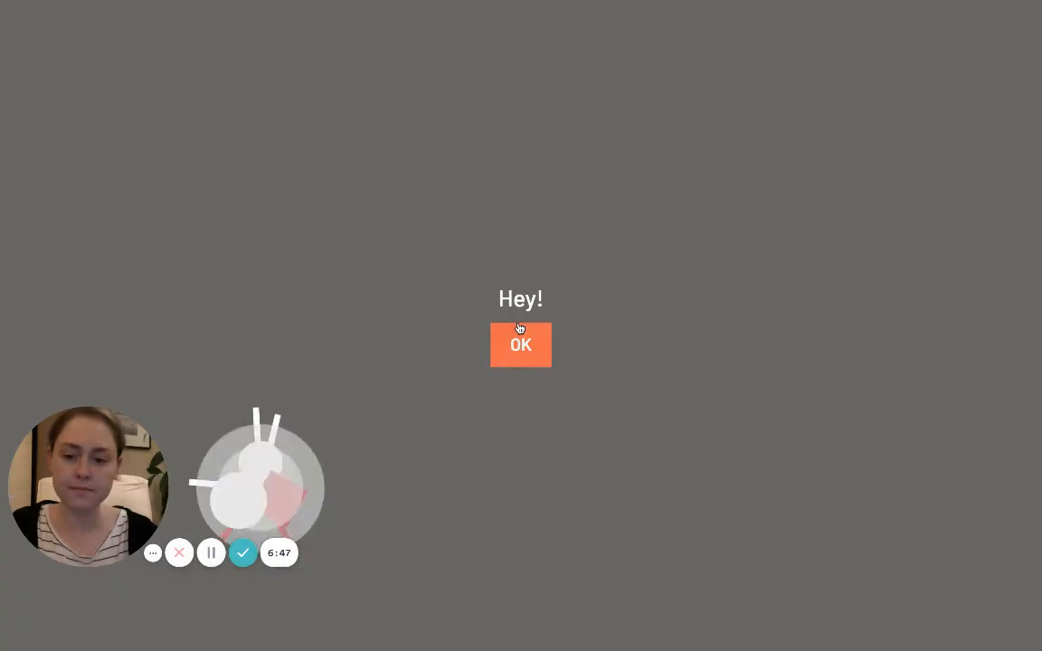
- Acknowledge the "Hey!" instruction in the test and continue past the optional personal info form without filling it in
{"action": "left_click", "coordinate": [533, 351]}
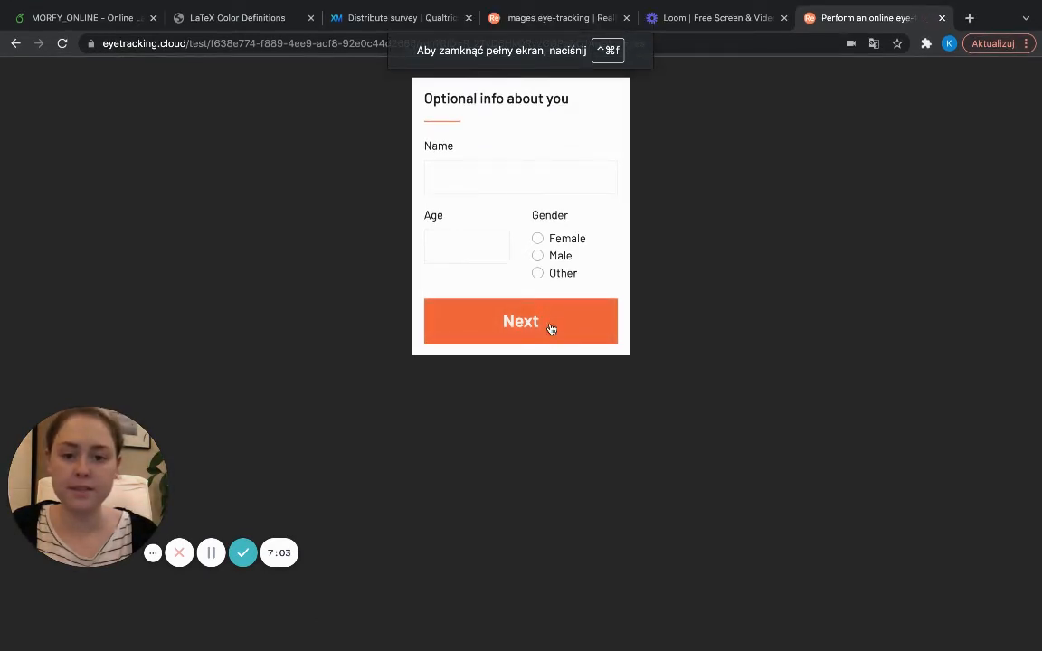
{"action": "left_click", "coordinate": [550, 328]}
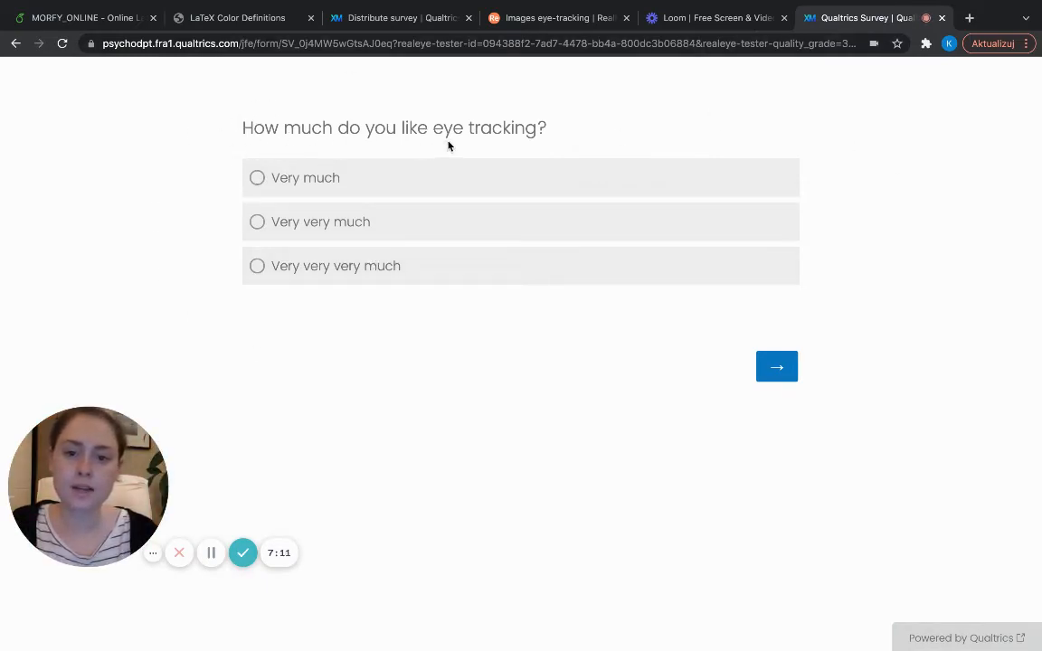
- Submit the answer "Very very very much" to "How much do you like eye tracking?" and close the finished survey
{"action": "left_click", "coordinate": [293, 271]}
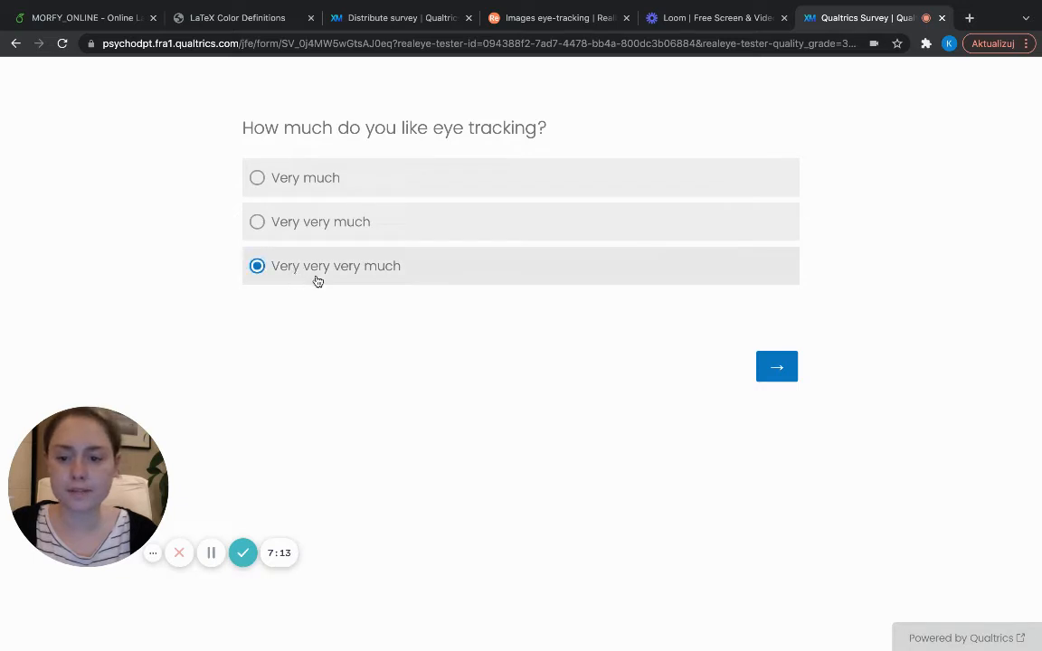
{"action": "left_click", "coordinate": [776, 368]}
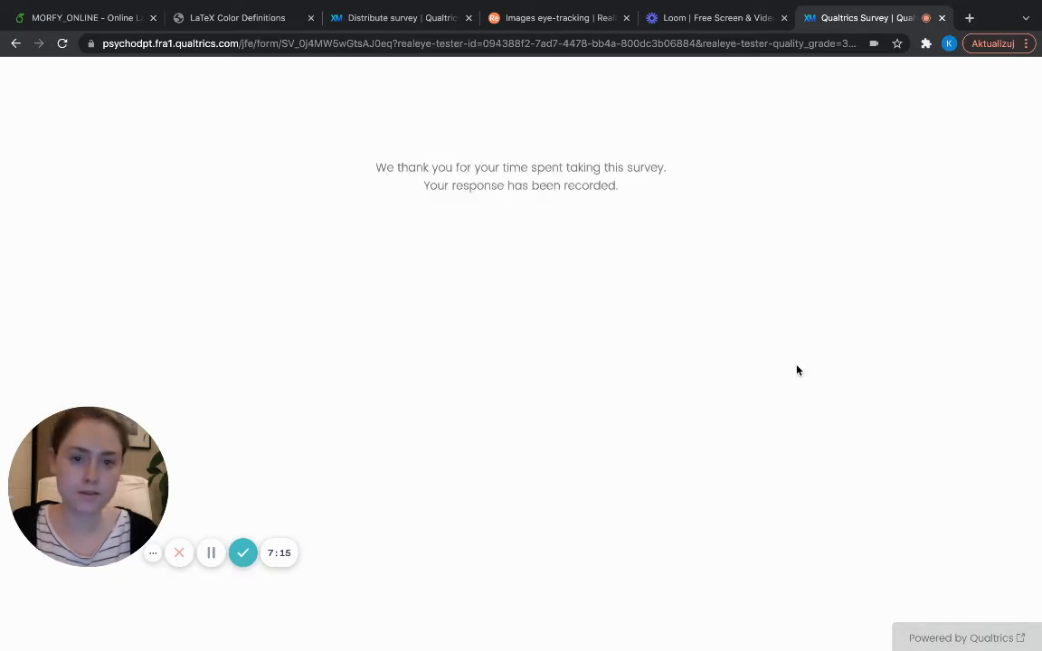
{"action": "left_click", "coordinate": [941, 18]}
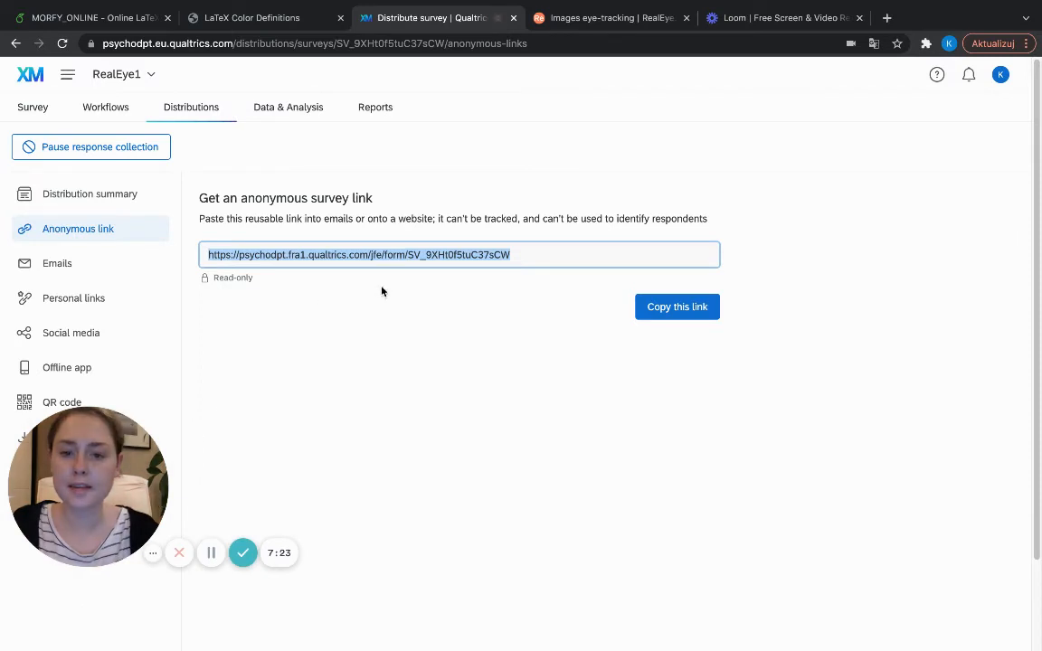
- Reload the Images eye-tracking study results in RealEye and inspect the newest participant's external data, RID and Q1Answer
{"action": "left_click", "coordinate": [588, 18]}
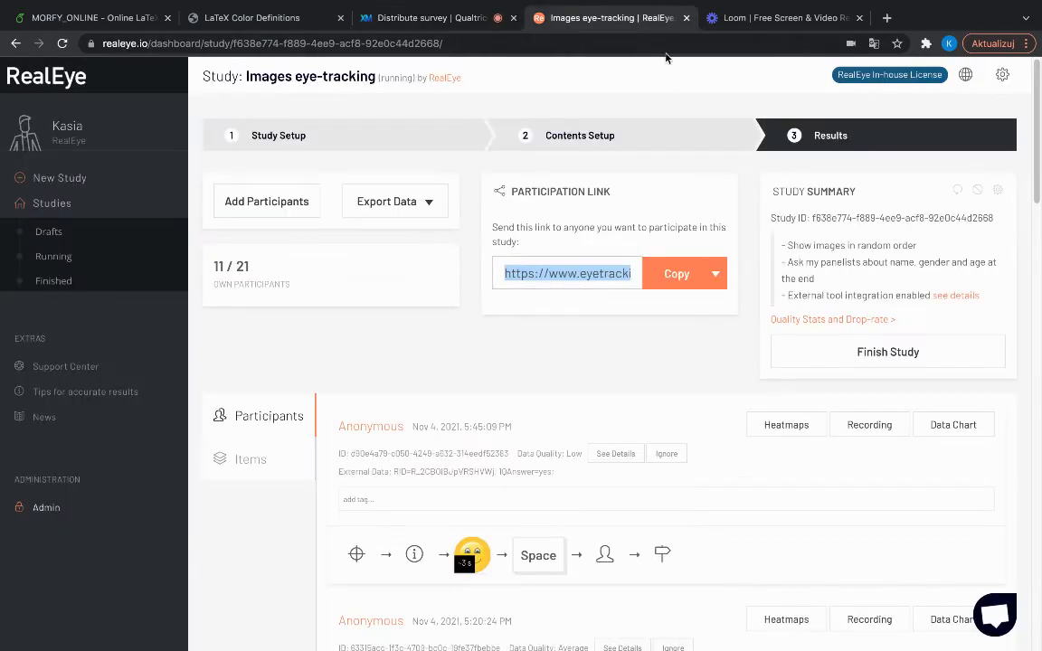
{"action": "left_click", "coordinate": [64, 44]}
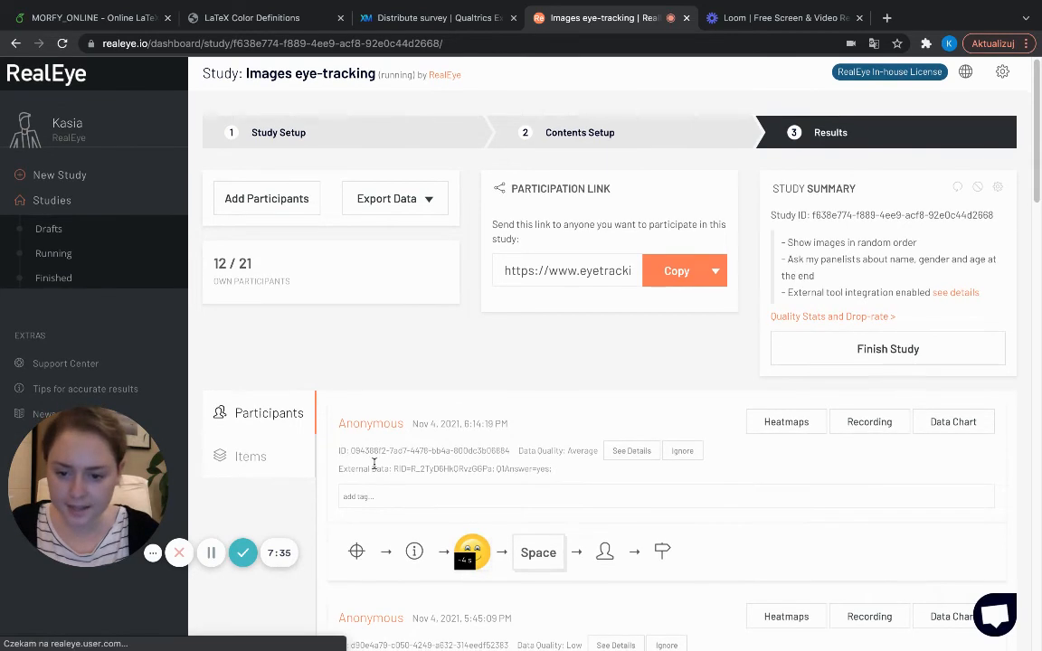
{"action": "left_click_drag", "start_coordinate": [346, 471], "coordinate": [391, 471]}
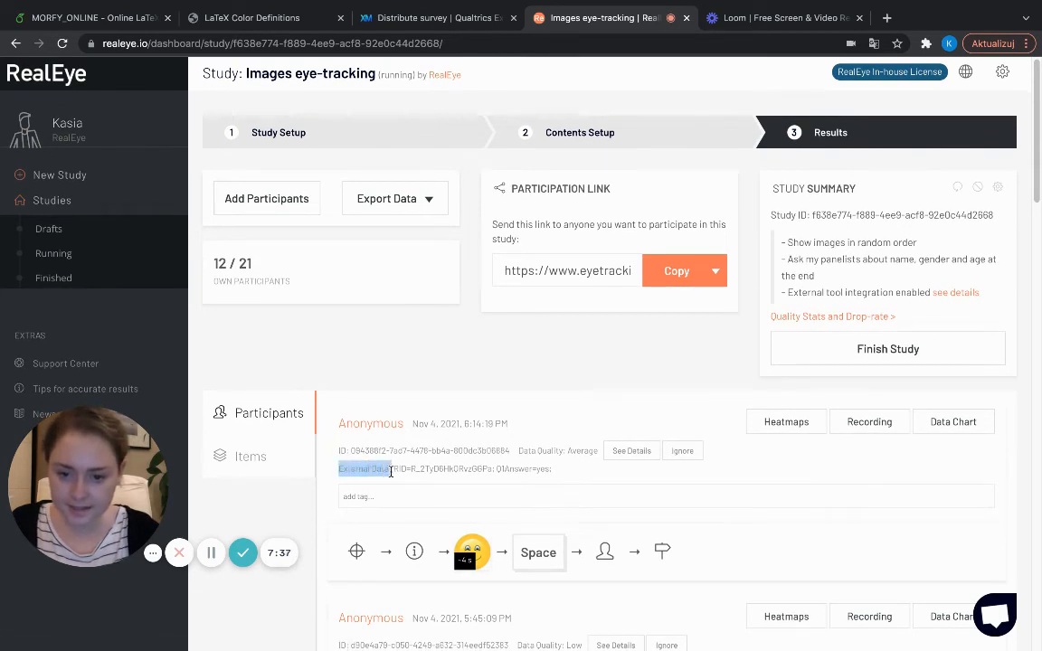
{"action": "left_click", "coordinate": [397, 470]}
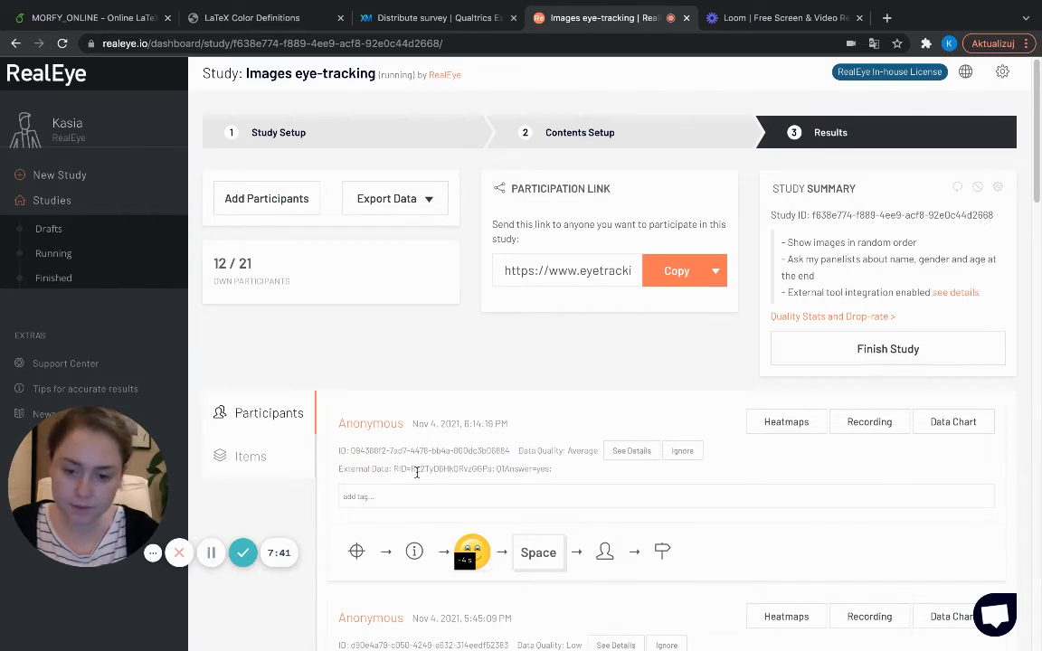
{"action": "left_click_drag", "start_coordinate": [410, 468], "coordinate": [543, 471]}
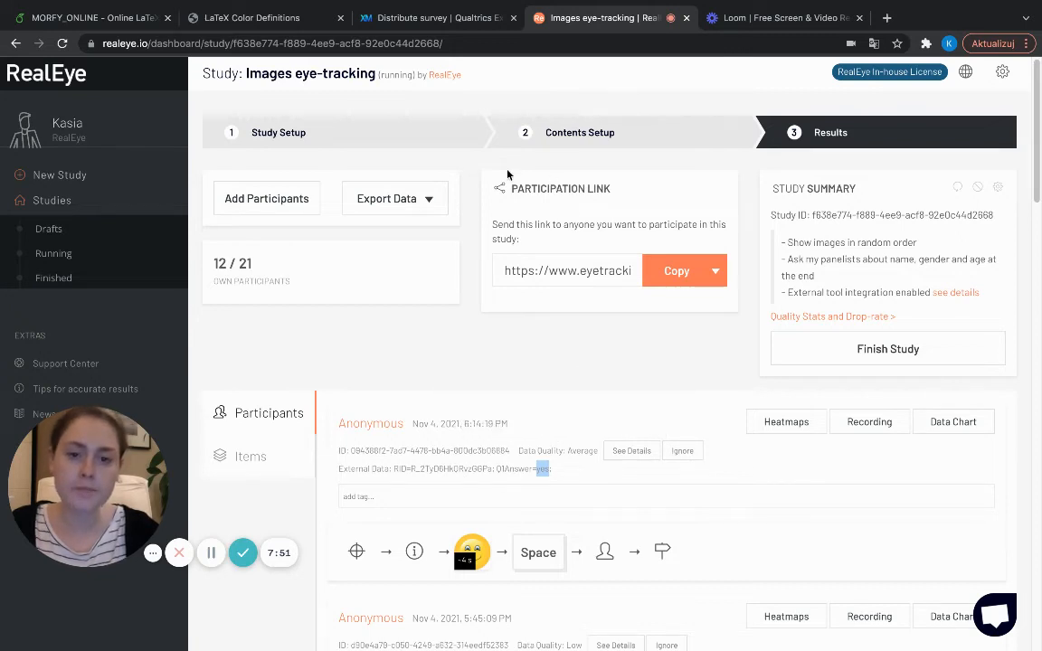
- Show the RealEye study's data export options and review the RealEye1 survey's question in the Qualtrics survey builder
{"action": "left_click", "coordinate": [380, 196]}
{"action": "mouse_move", "coordinate": [454, 232]}
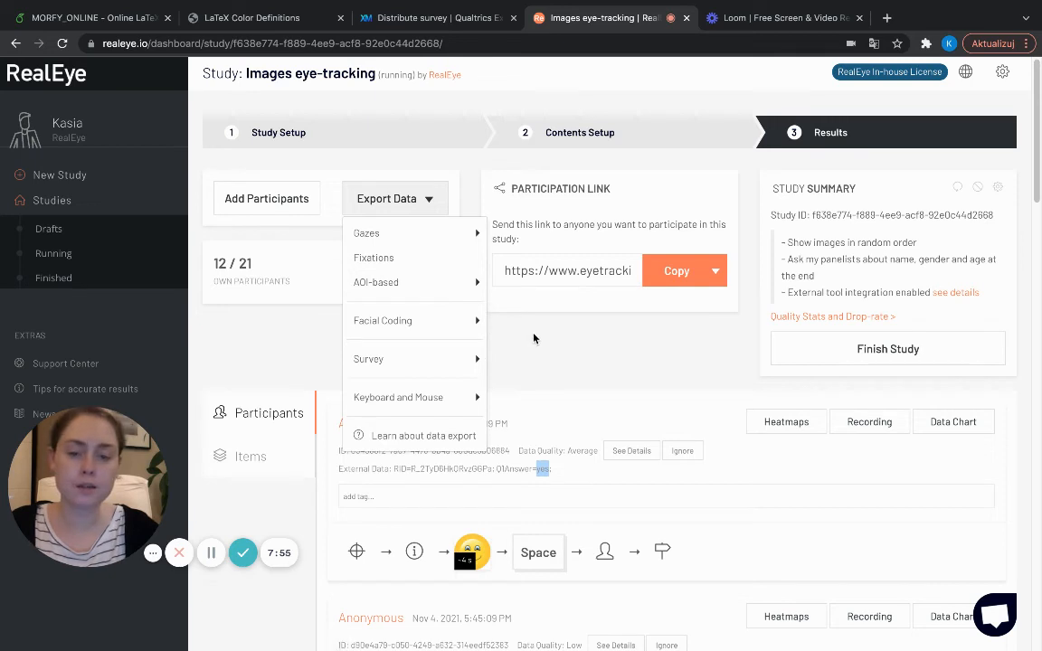
{"action": "left_click", "coordinate": [422, 22]}
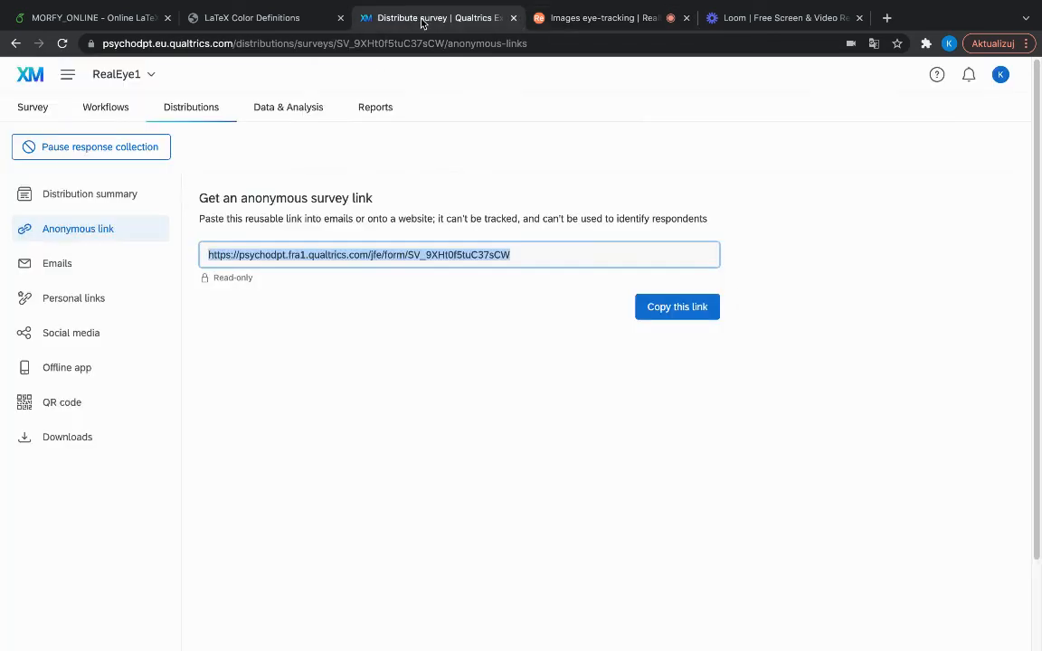
{"action": "left_click", "coordinate": [28, 109]}
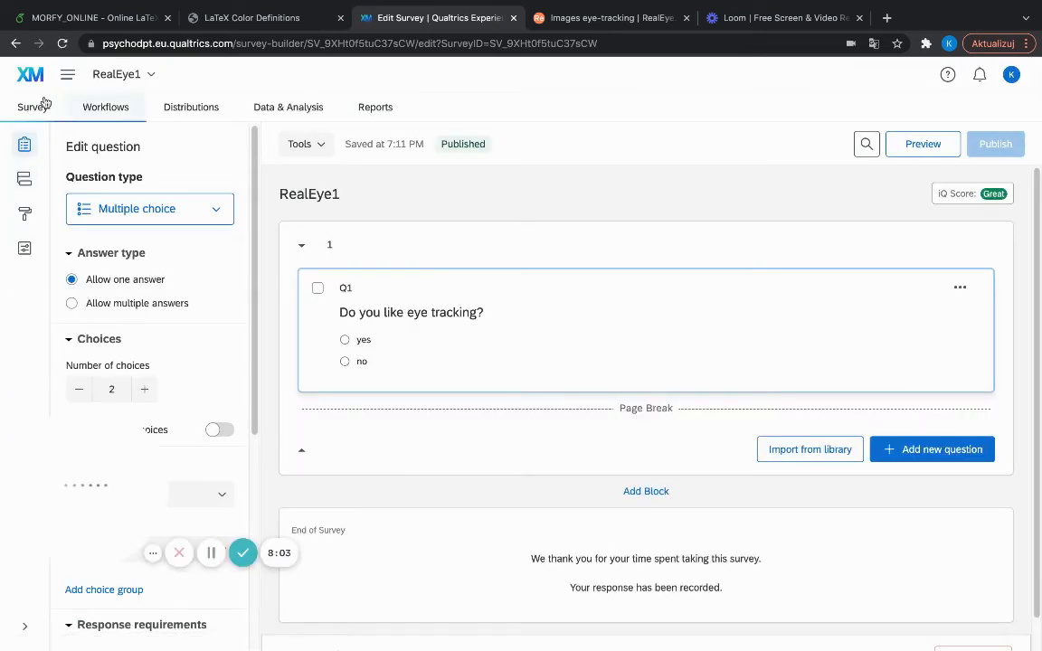
{"action": "left_click", "coordinate": [606, 17]}
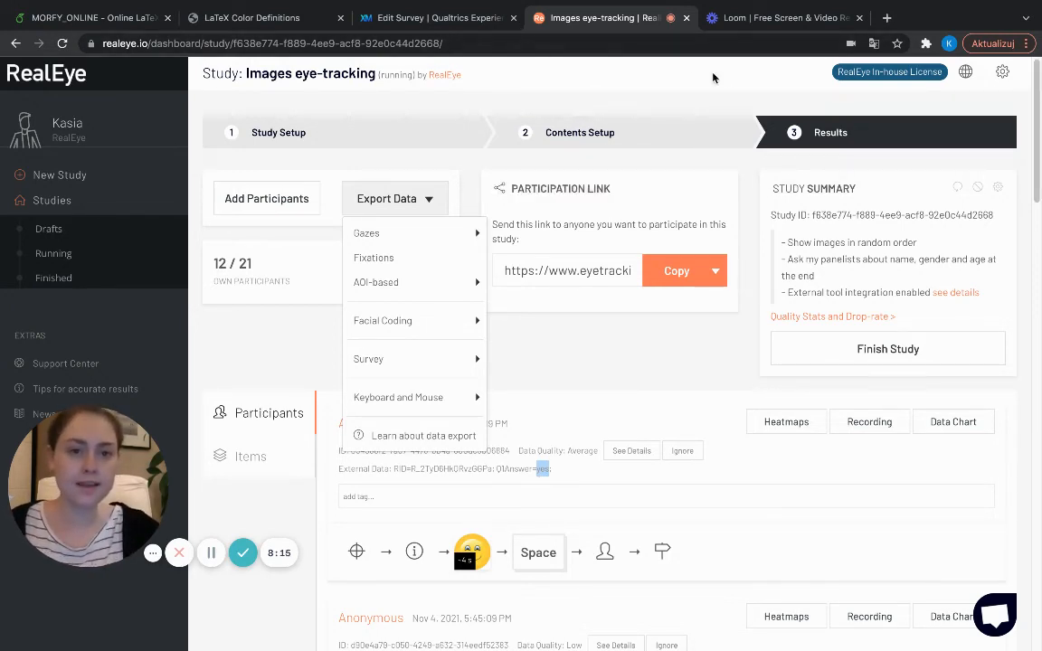
{"action": "left_click", "coordinate": [448, 25]}
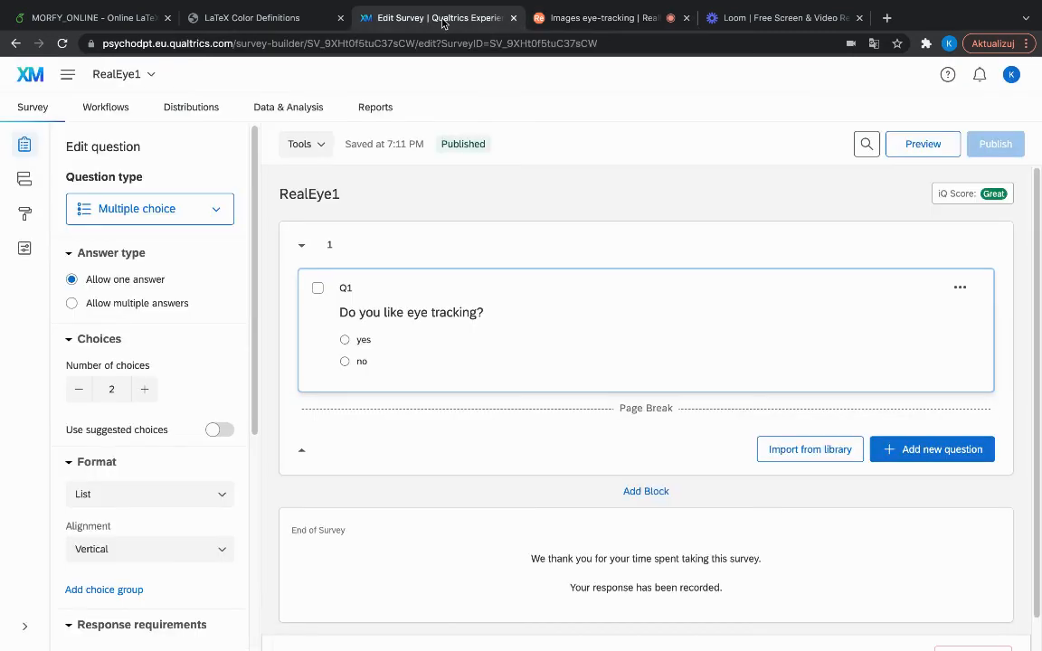
- Go from the Qualtrics home page to the RealEye2 survey and open its recorded response data
{"action": "left_click", "coordinate": [29, 76]}
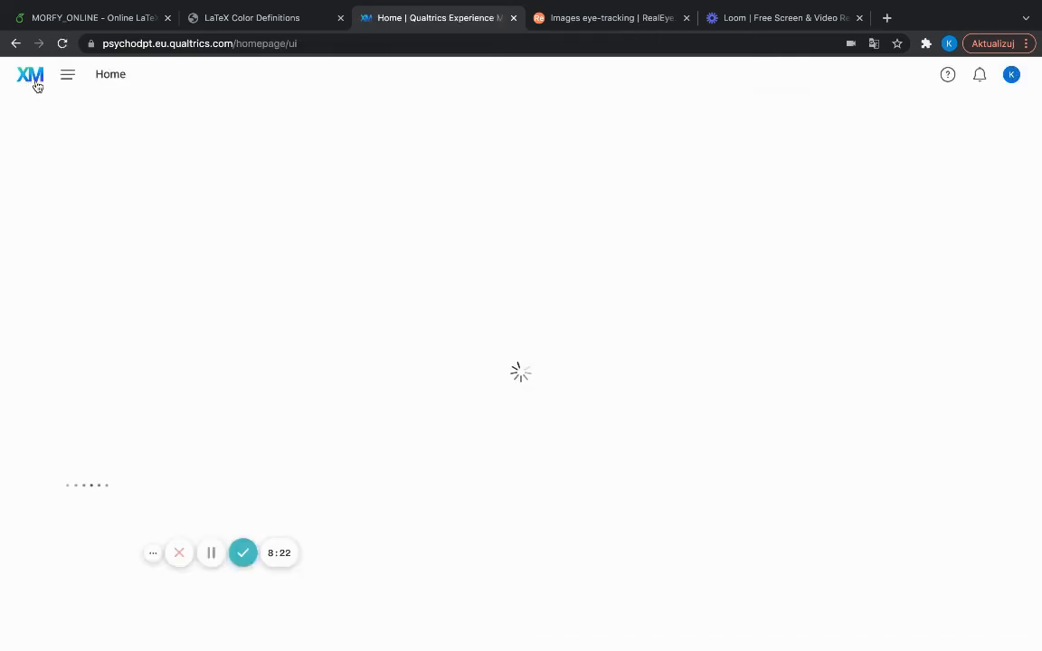
{"action": "left_click", "coordinate": [69, 342]}
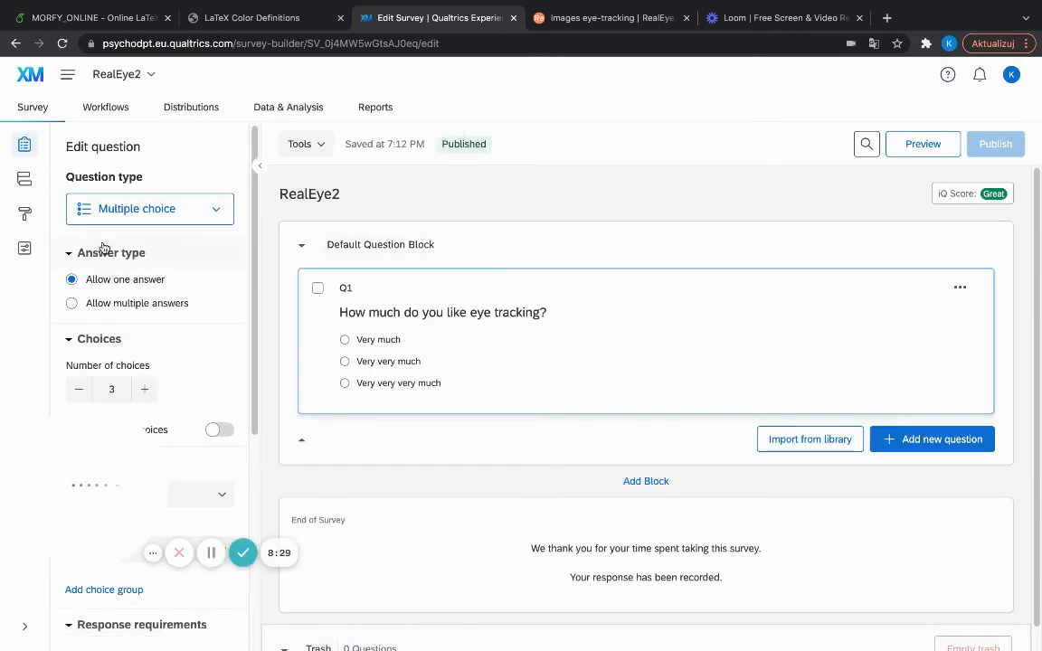
{"action": "left_click", "coordinate": [278, 110]}
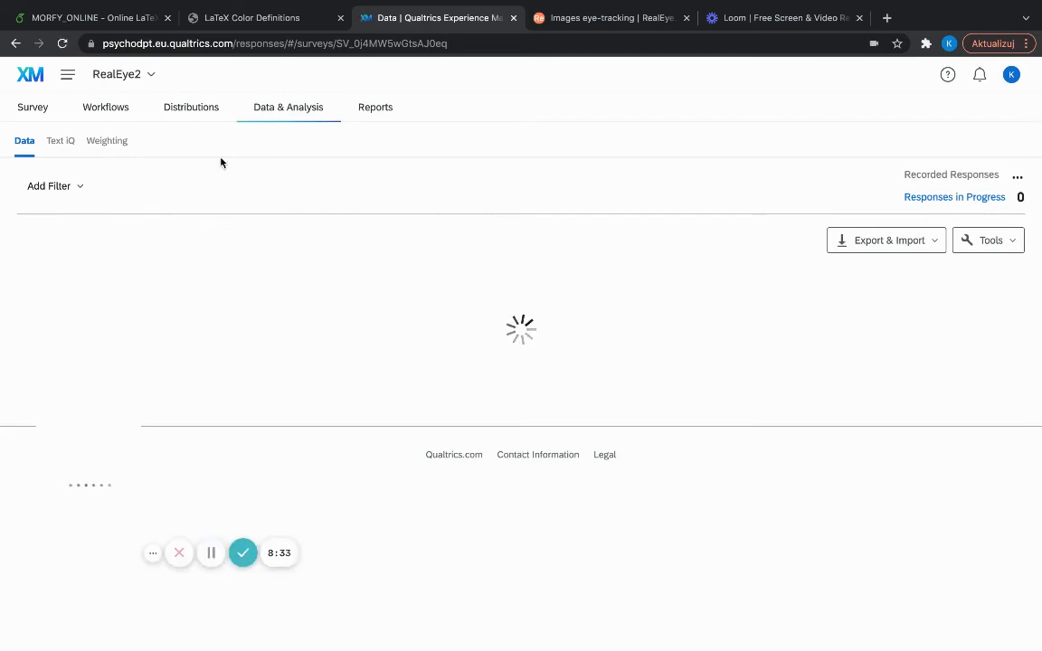
- Export the RealEye2 responses as an Excel file with all fields and numeric values
{"action": "left_click", "coordinate": [835, 242]}
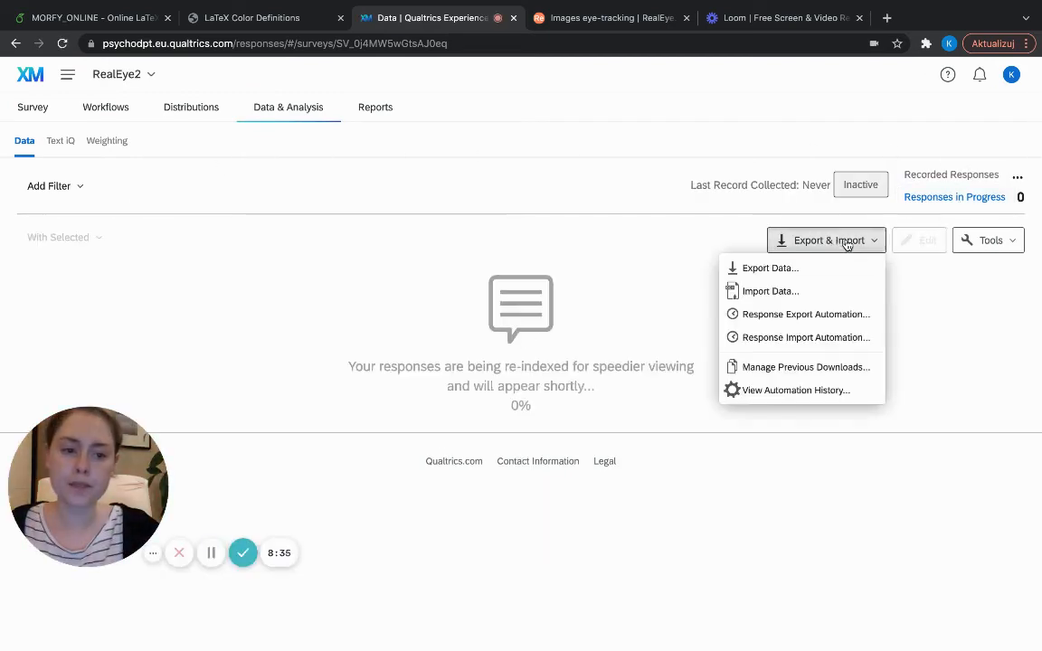
{"action": "left_click", "coordinate": [805, 270]}
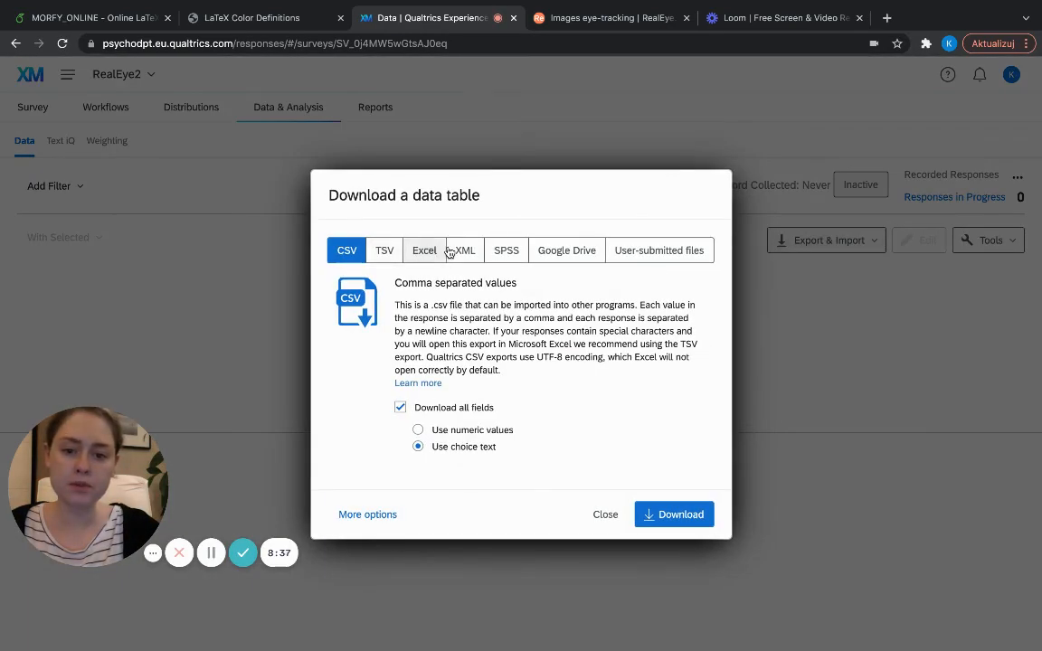
{"action": "left_click", "coordinate": [450, 252]}
{"action": "left_click", "coordinate": [427, 252]}
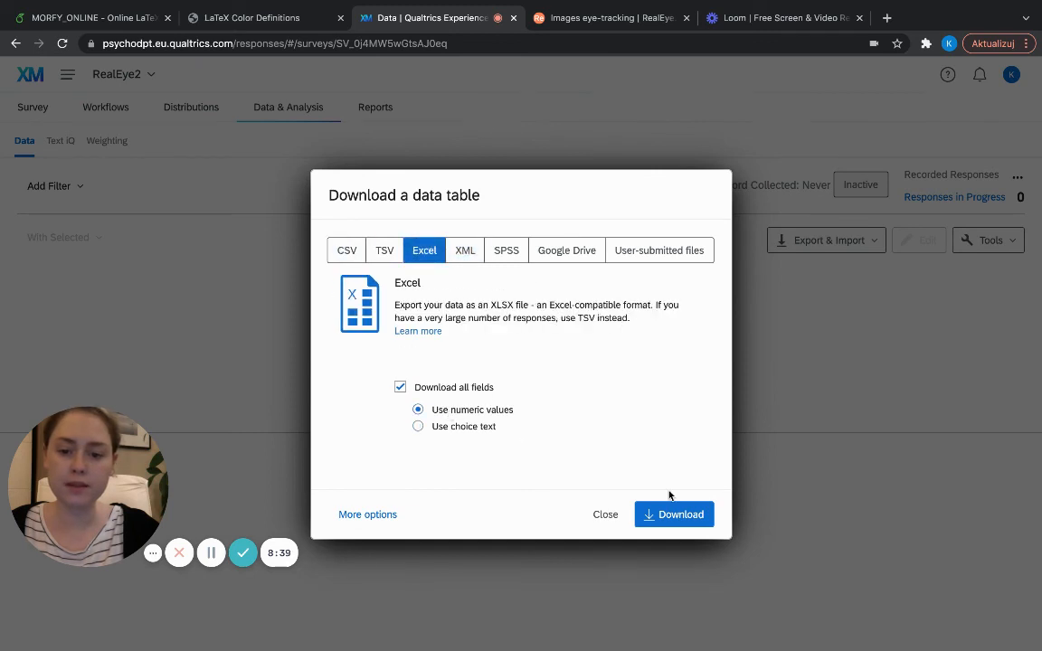
{"action": "left_click", "coordinate": [678, 513]}
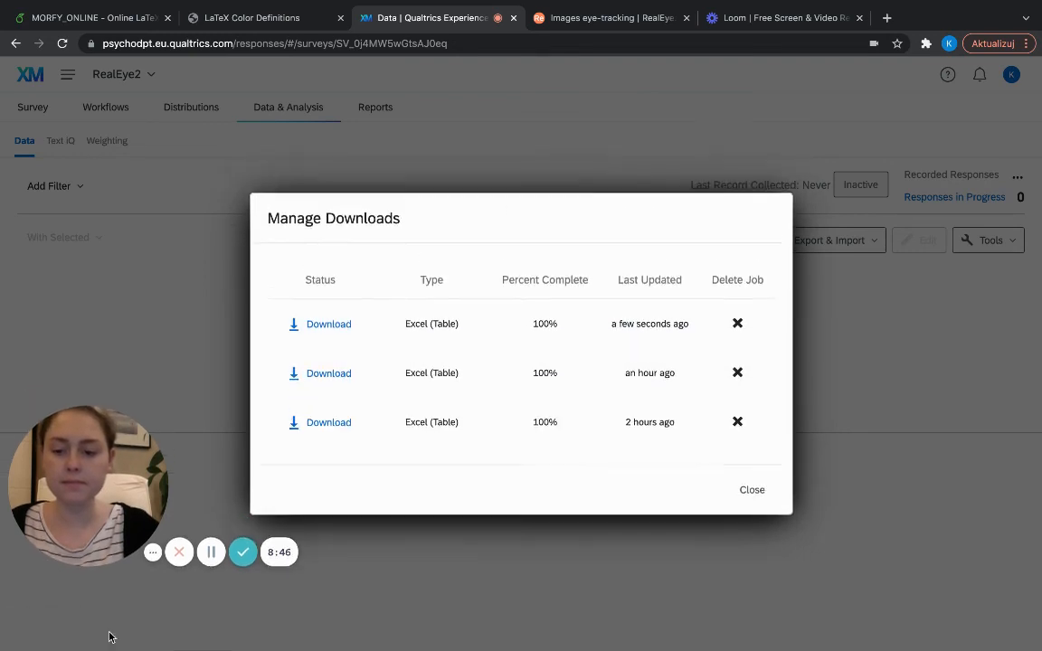
- Open the downloaded RealEye2_November 4, 2021_12.15.xlsx in Excel and widen the realeye-tester-id column so each ID fits on two lines
{"action": "key", "text": "ctrl+Left"}
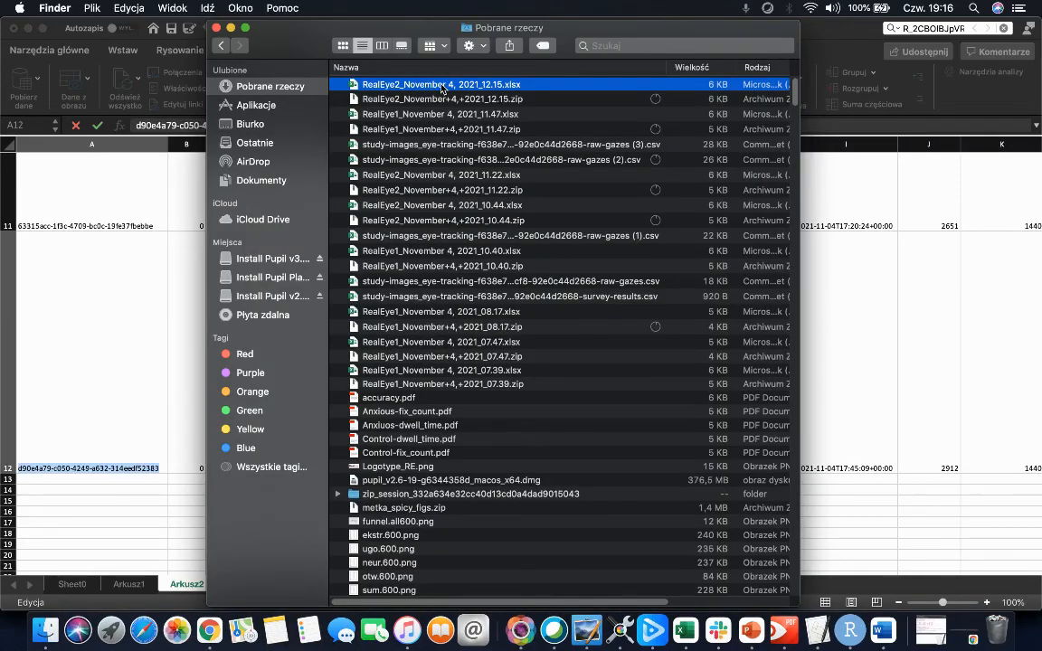
{"action": "double_click", "coordinate": [442, 85]}
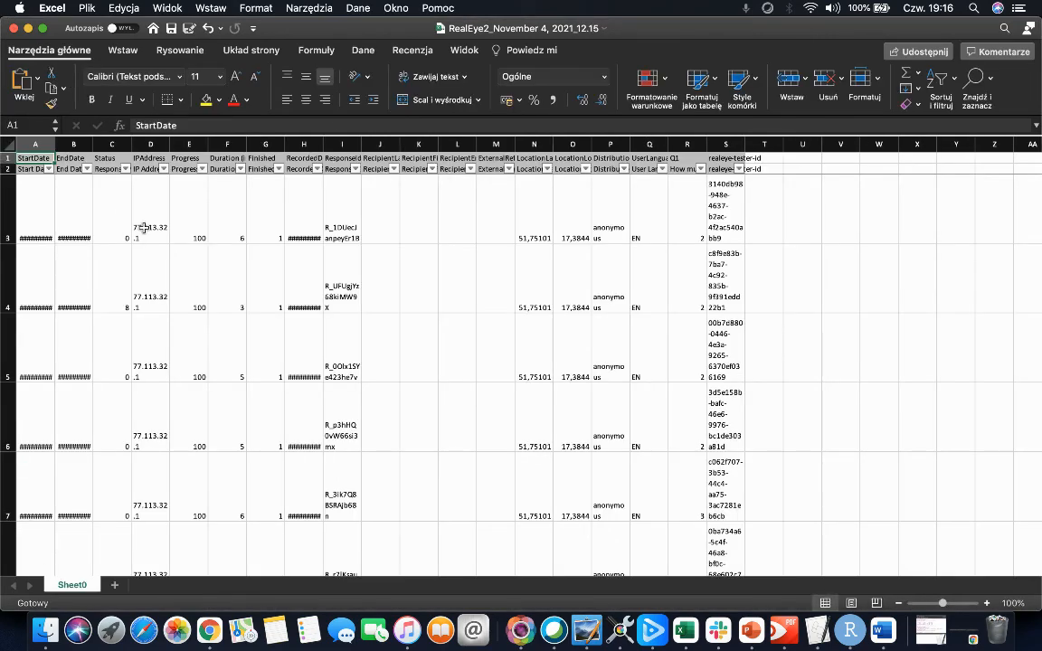
{"action": "scroll", "coordinate": [289, 351], "scroll_direction": "down", "scroll_amount": 1}
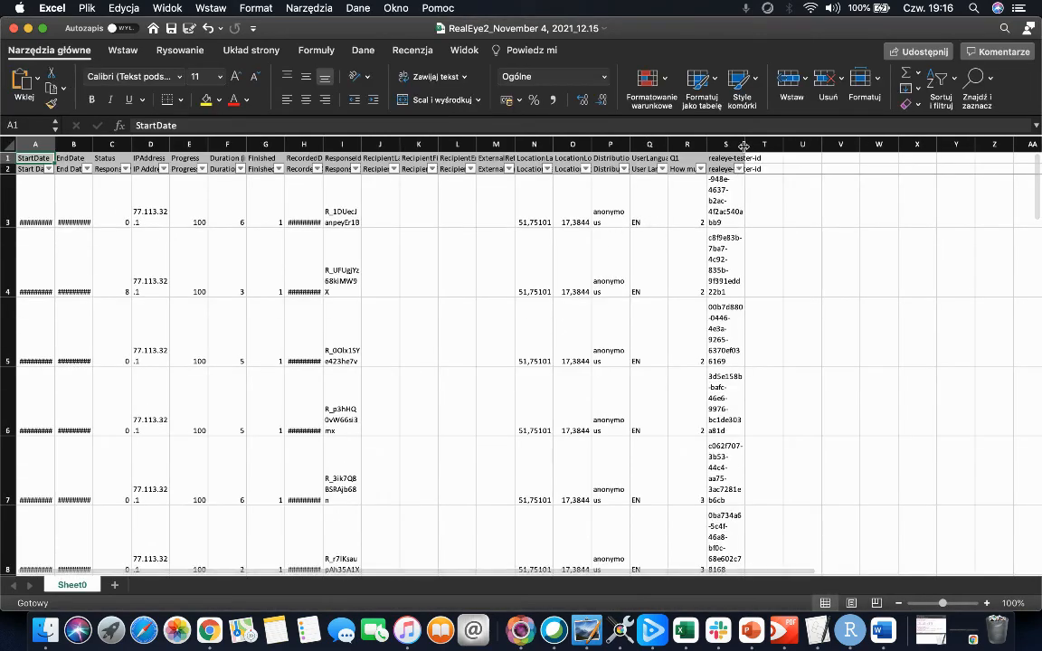
{"action": "left_click_drag", "start_coordinate": [744, 144], "coordinate": [794, 145]}
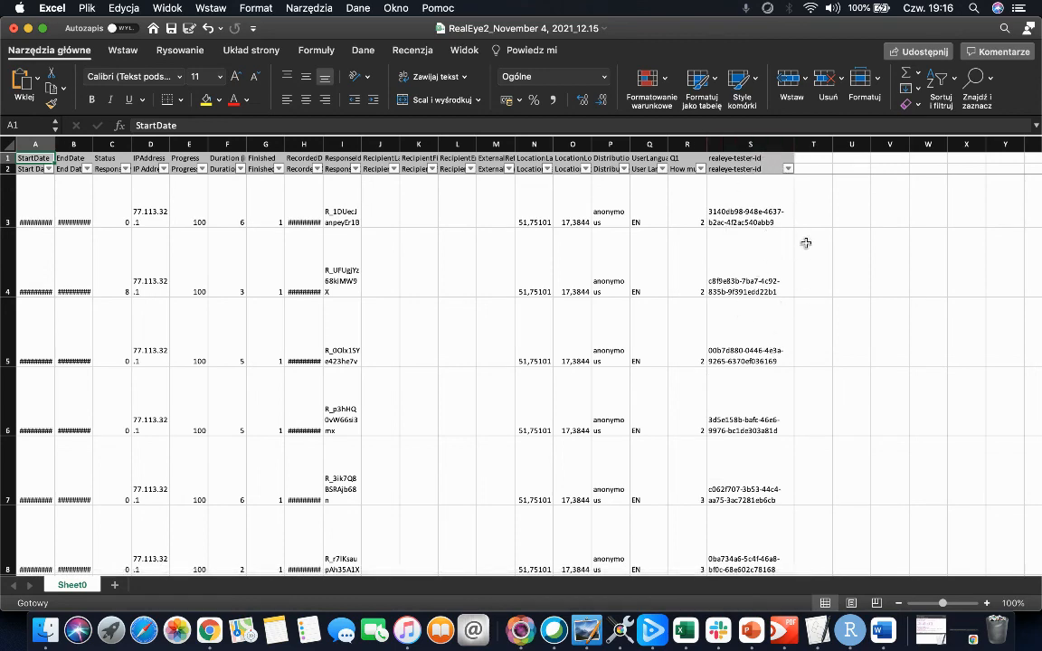
- Find the latest response in row 14 and highlight its full realeye-tester-id in cell S14
{"action": "scroll", "coordinate": [774, 244], "scroll_direction": "down", "scroll_amount": 3}
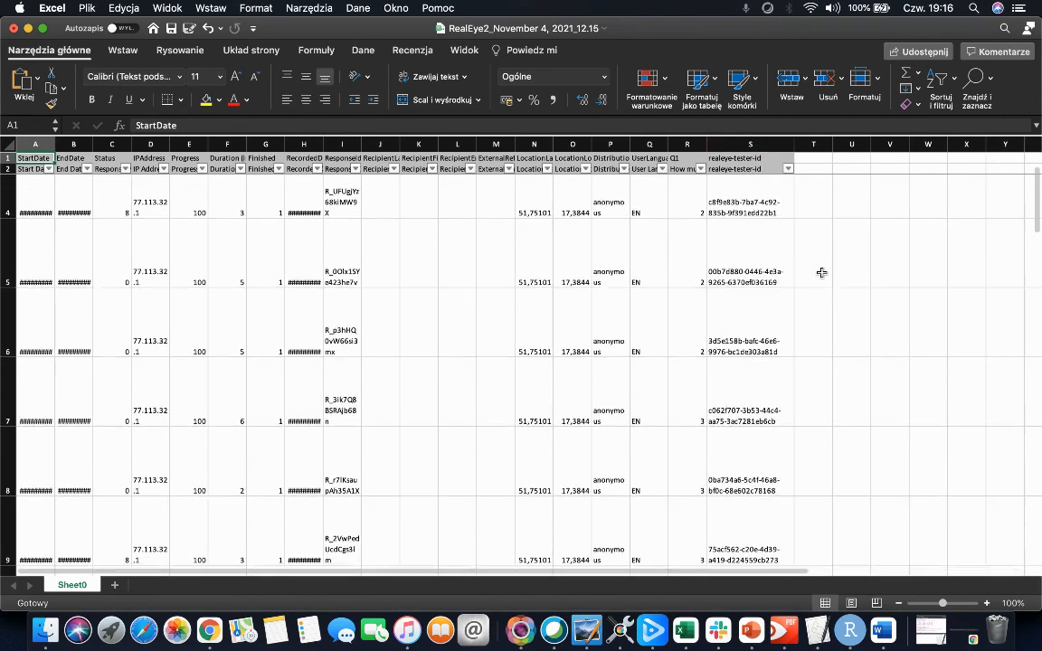
{"action": "scroll", "coordinate": [853, 295], "scroll_direction": "down", "scroll_amount": 5}
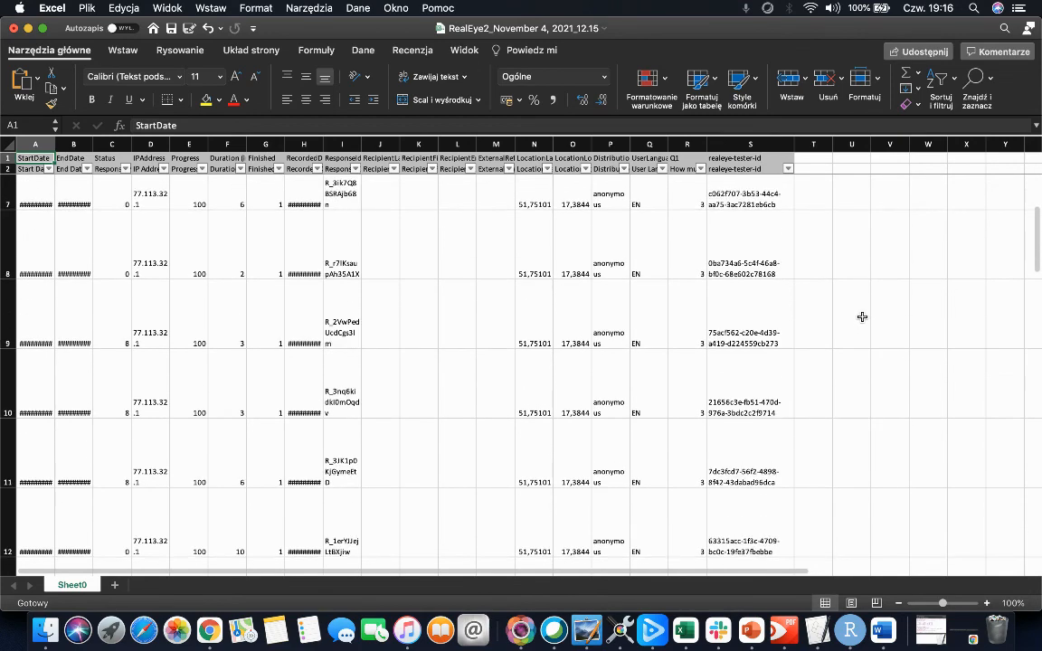
{"action": "scroll", "coordinate": [862, 317], "scroll_direction": "down", "scroll_amount": 3}
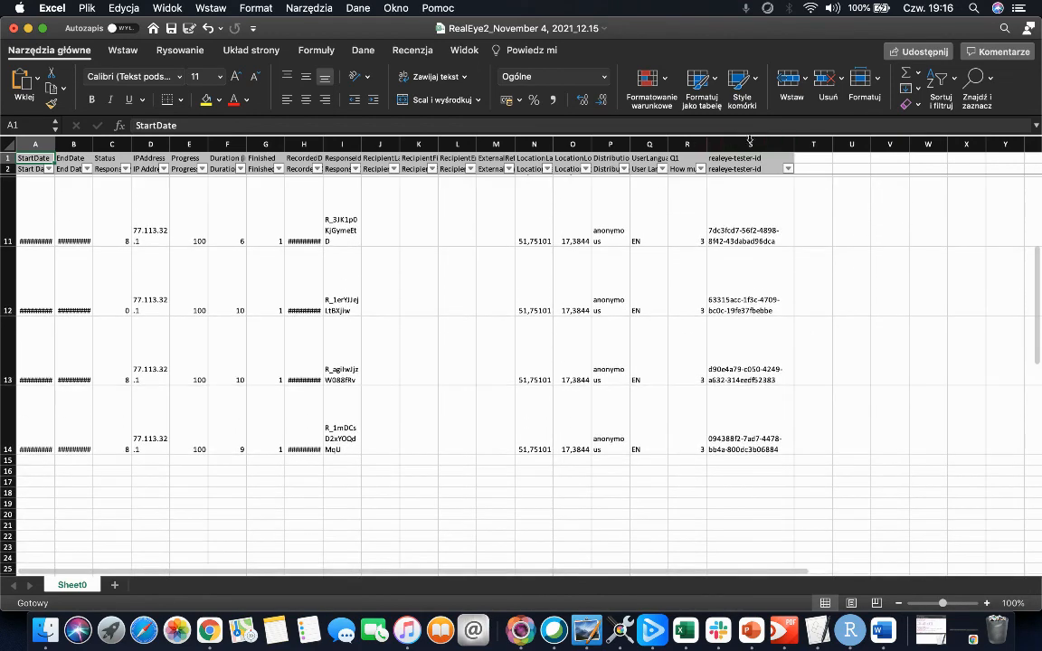
{"action": "double_click", "coordinate": [757, 444]}
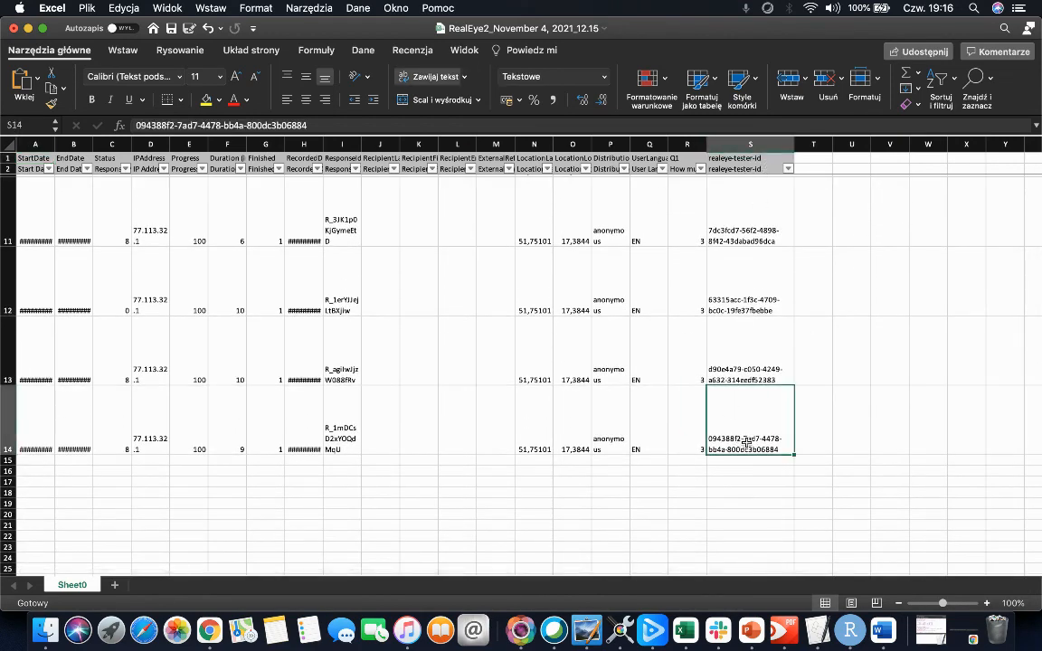
{"action": "key", "text": "Escape"}
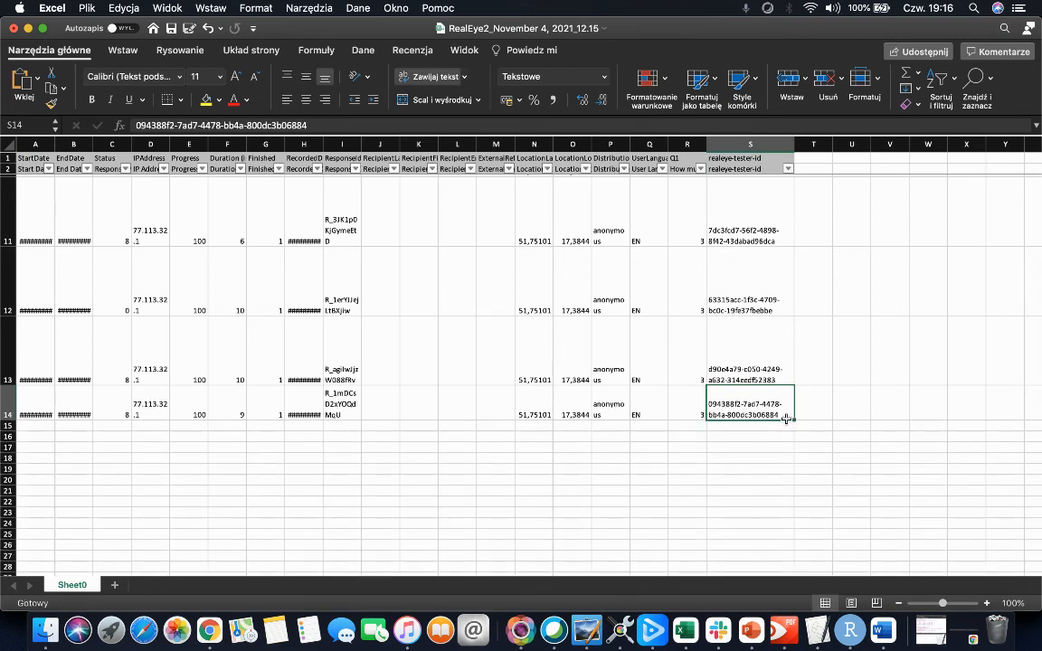
{"action": "double_click", "coordinate": [781, 414]}
{"action": "left_click_drag", "start_coordinate": [781, 413], "coordinate": [705, 403]}
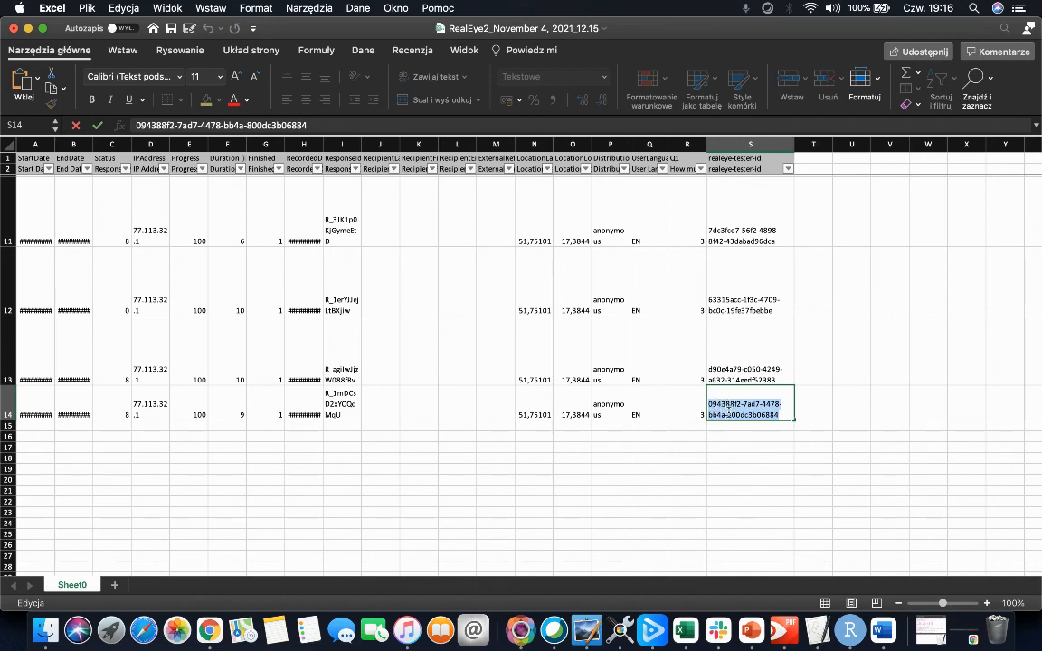
- Switch to the RealEye study in Chrome and dismiss the export options to check the newest participant's ID
{"action": "left_click", "coordinate": [209, 631]}
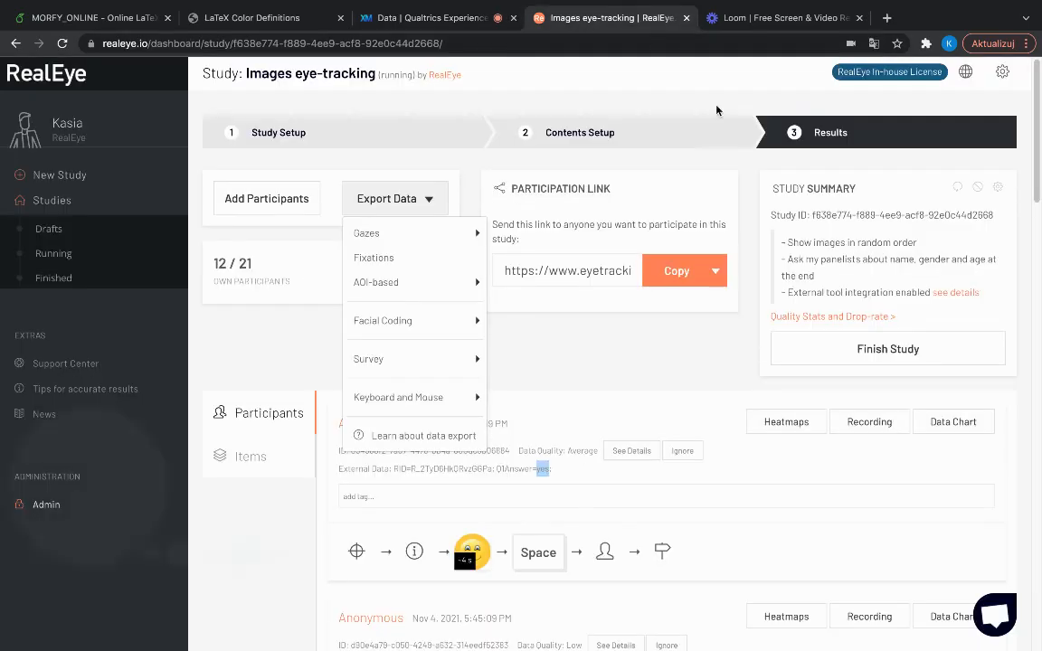
{"action": "left_click", "coordinate": [597, 395]}
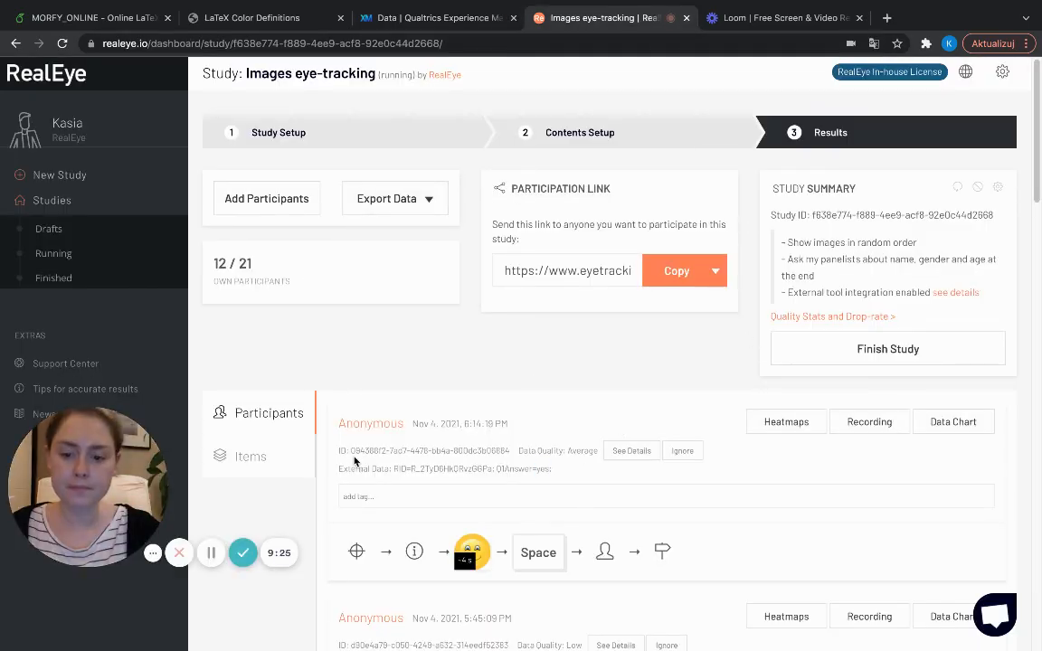